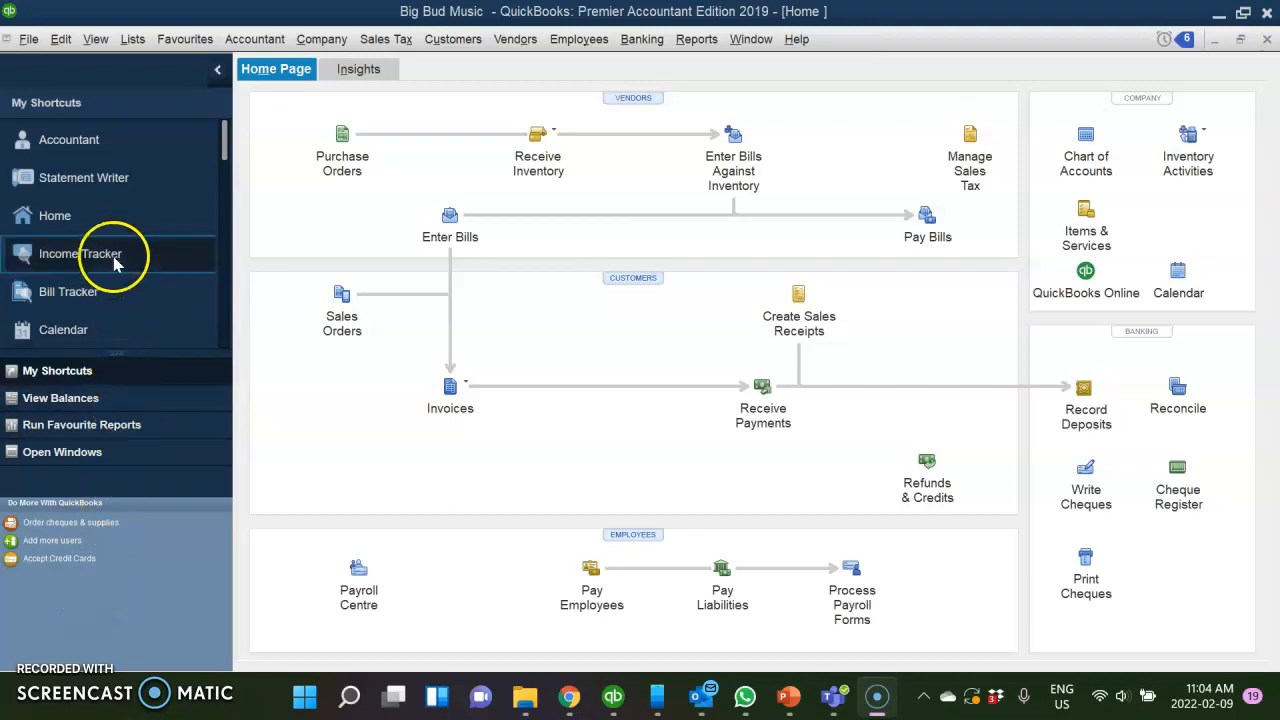
Start a new item of type Inventory Part from the item list
{"action": "left_click", "coordinate": [124, 40]}
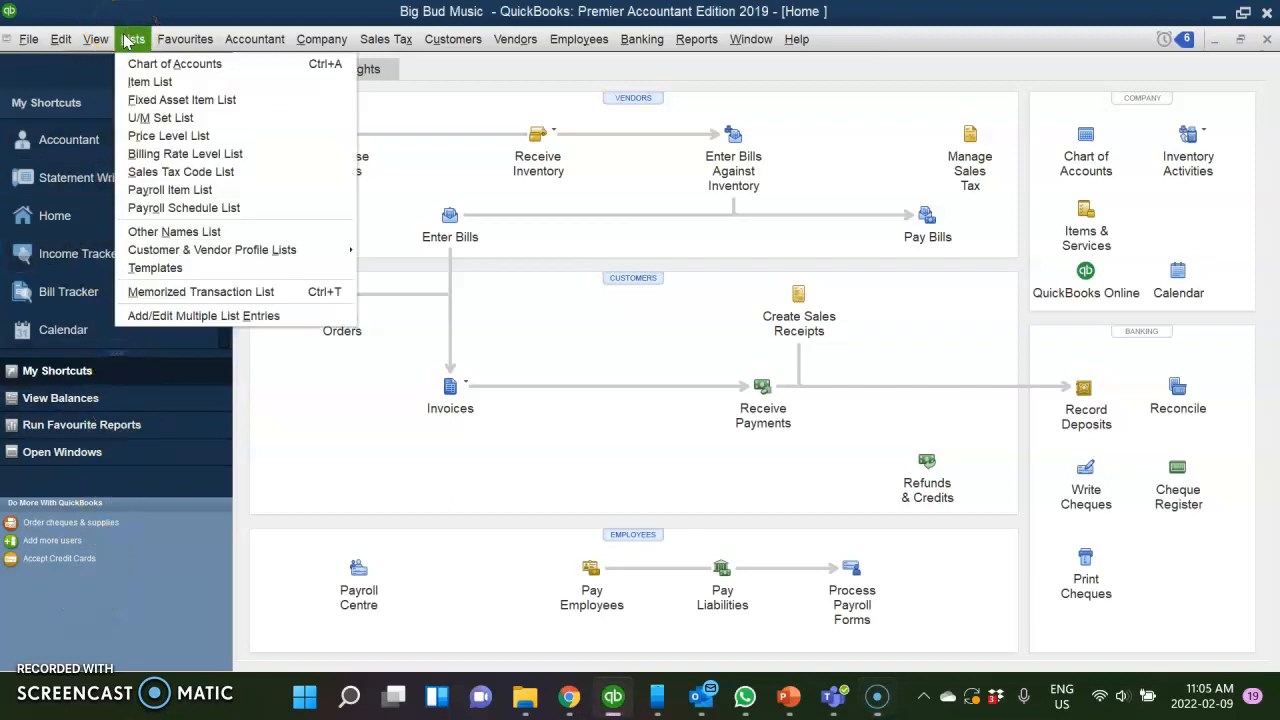
{"action": "left_click", "coordinate": [136, 82]}
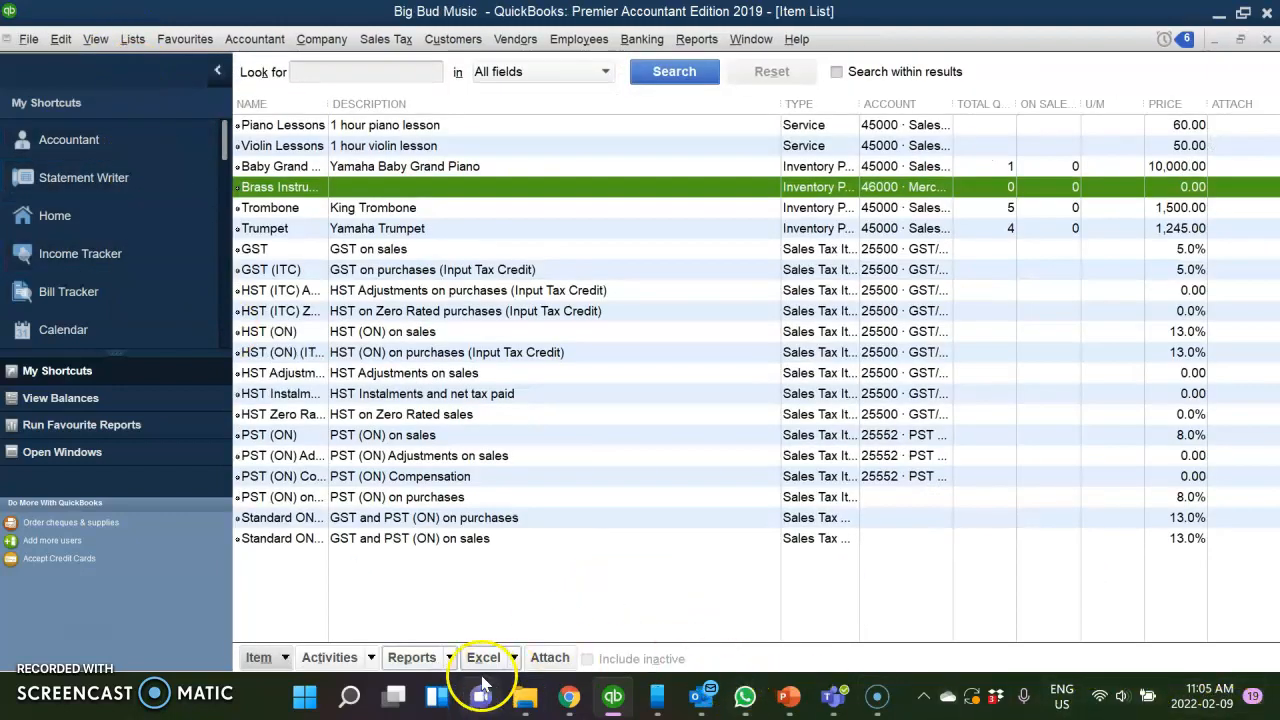
{"action": "left_click", "coordinate": [285, 657]}
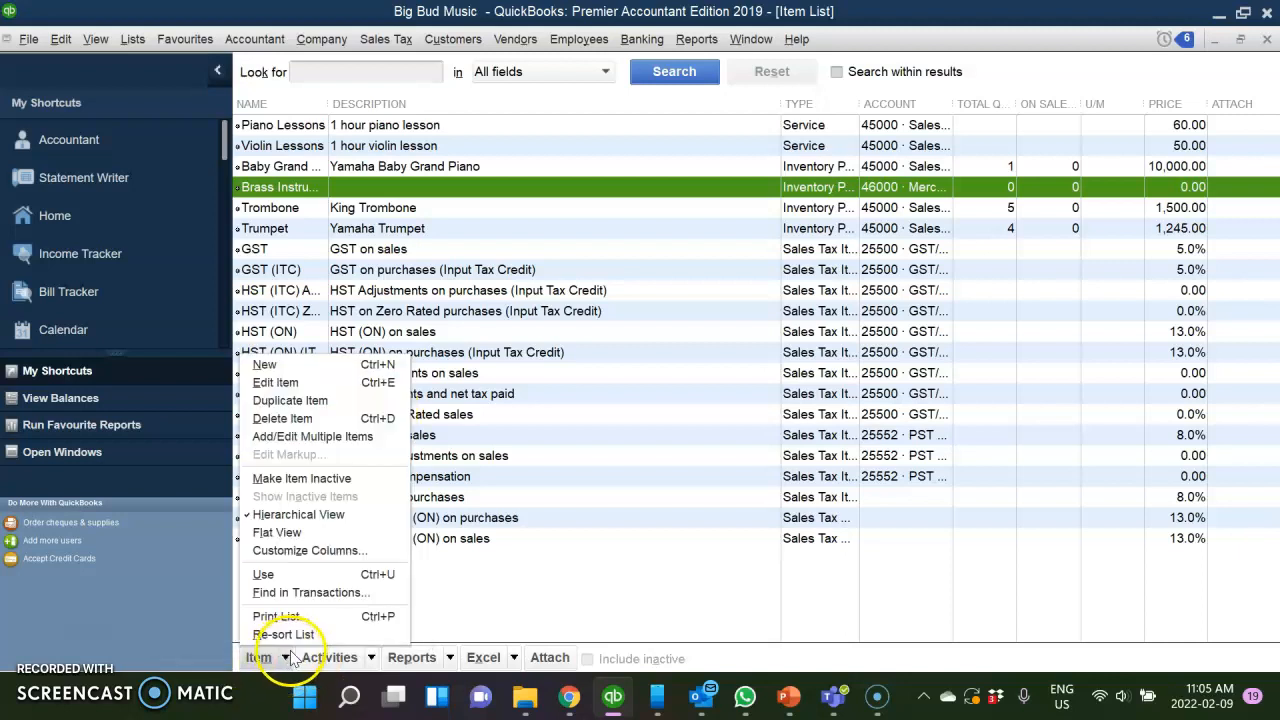
{"action": "left_click", "coordinate": [287, 363]}
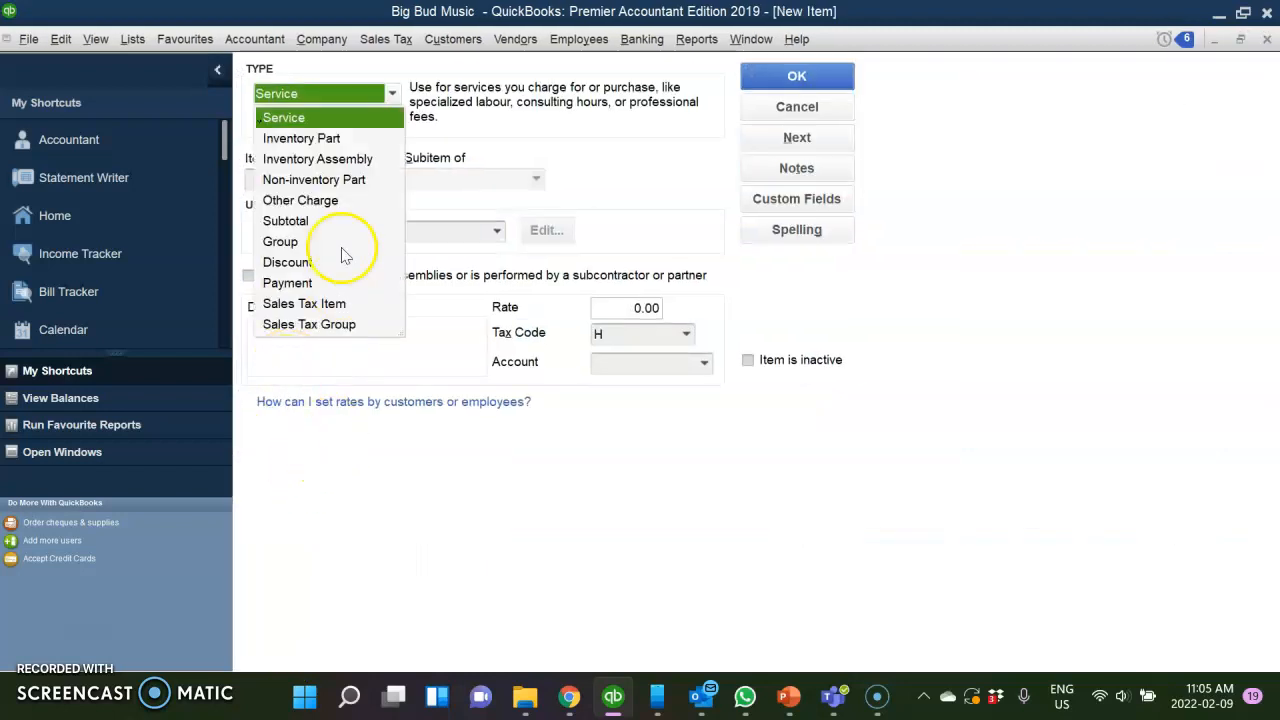
{"action": "left_click", "coordinate": [300, 138]}
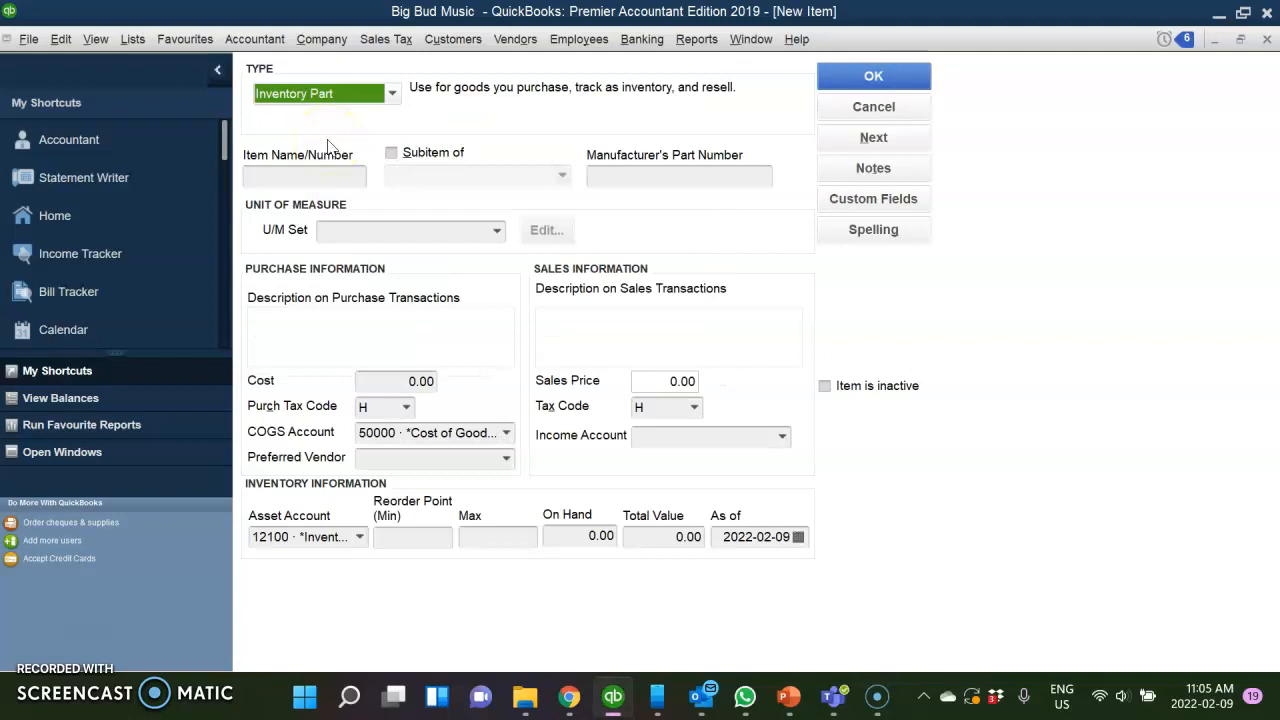
Identify the item as B-103, a subitem of Brass Instruments, with manufacturer's part number E4523
{"action": "left_click", "coordinate": [325, 177]}
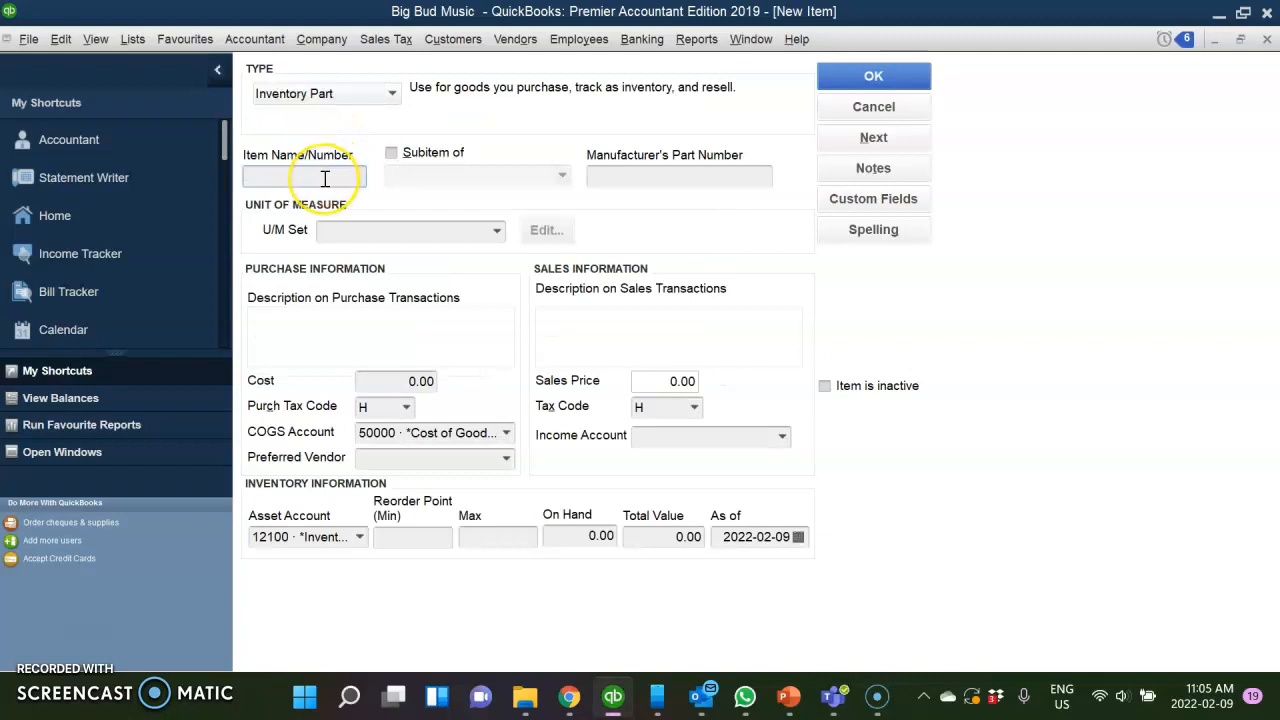
{"action": "type", "text": "B-"}
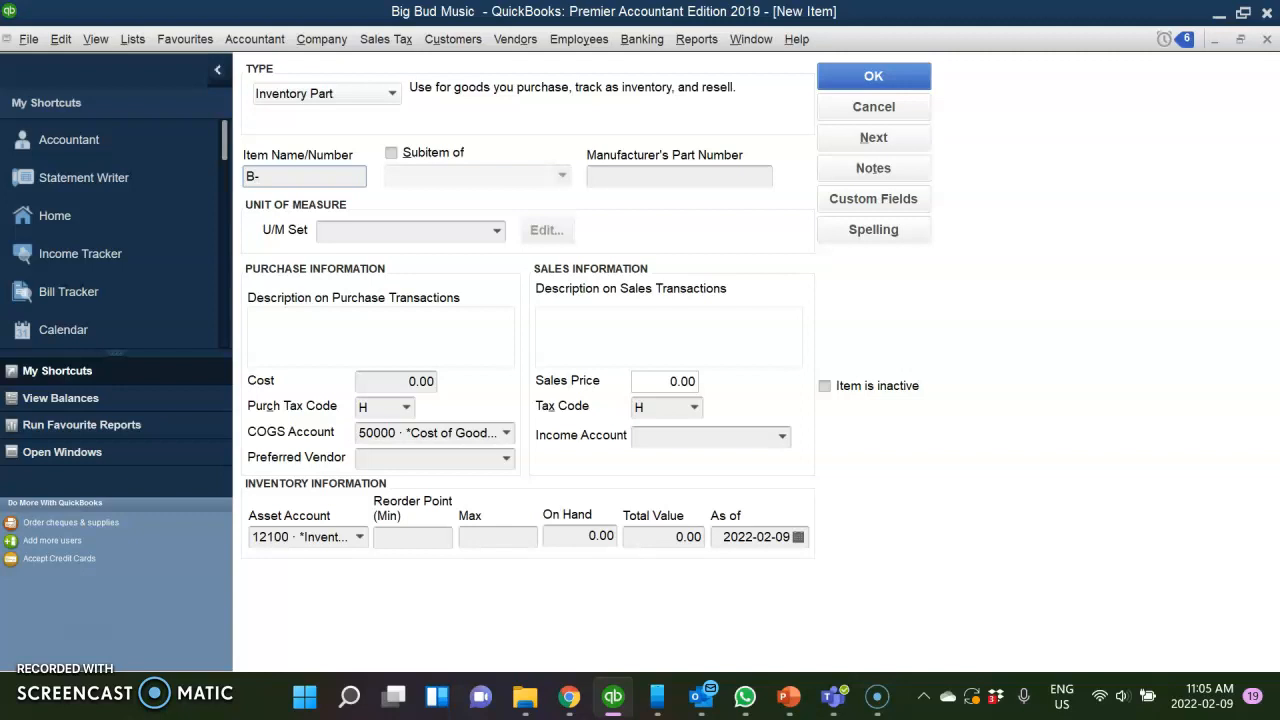
{"action": "type", "text": "103"}
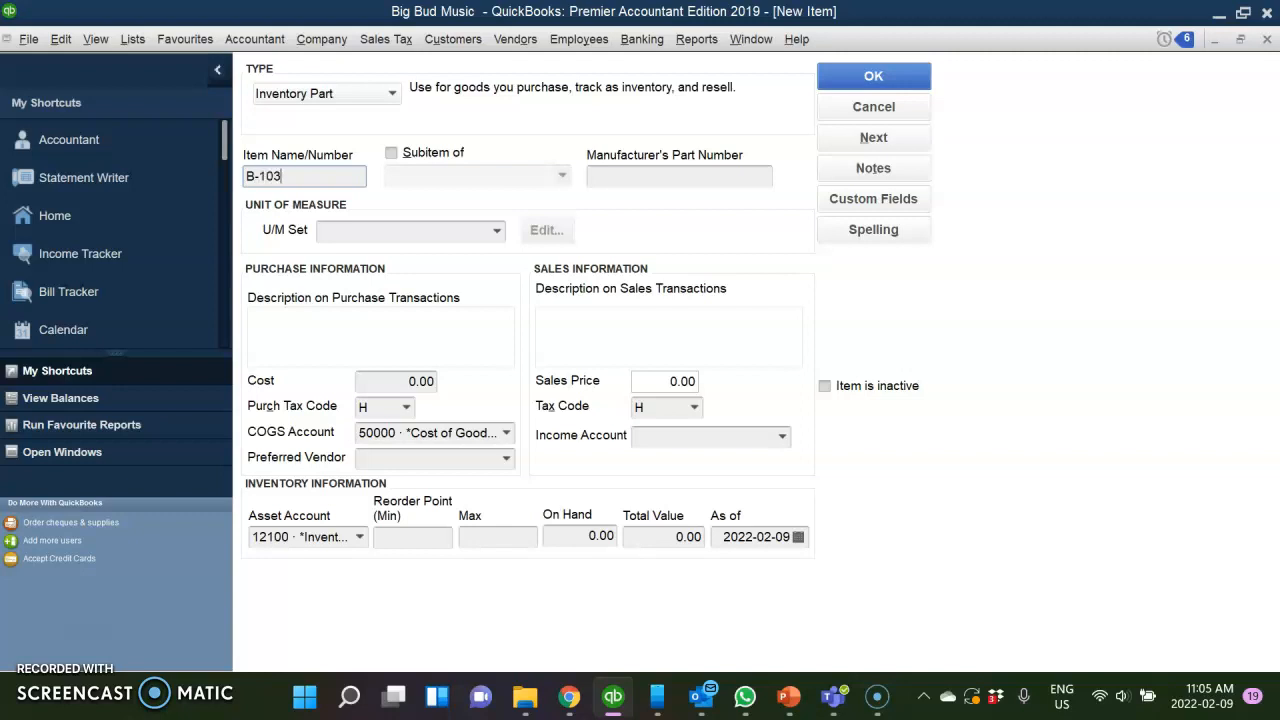
{"action": "left_click", "coordinate": [391, 155]}
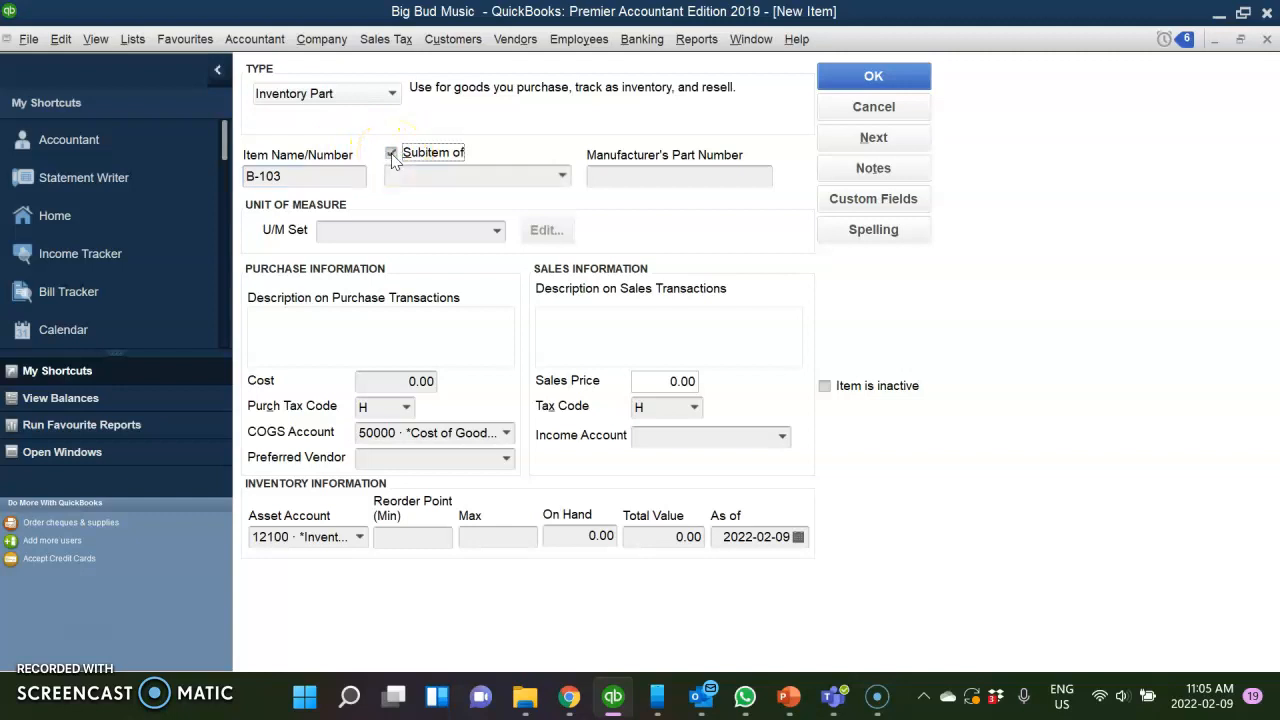
{"action": "left_click", "coordinate": [563, 177]}
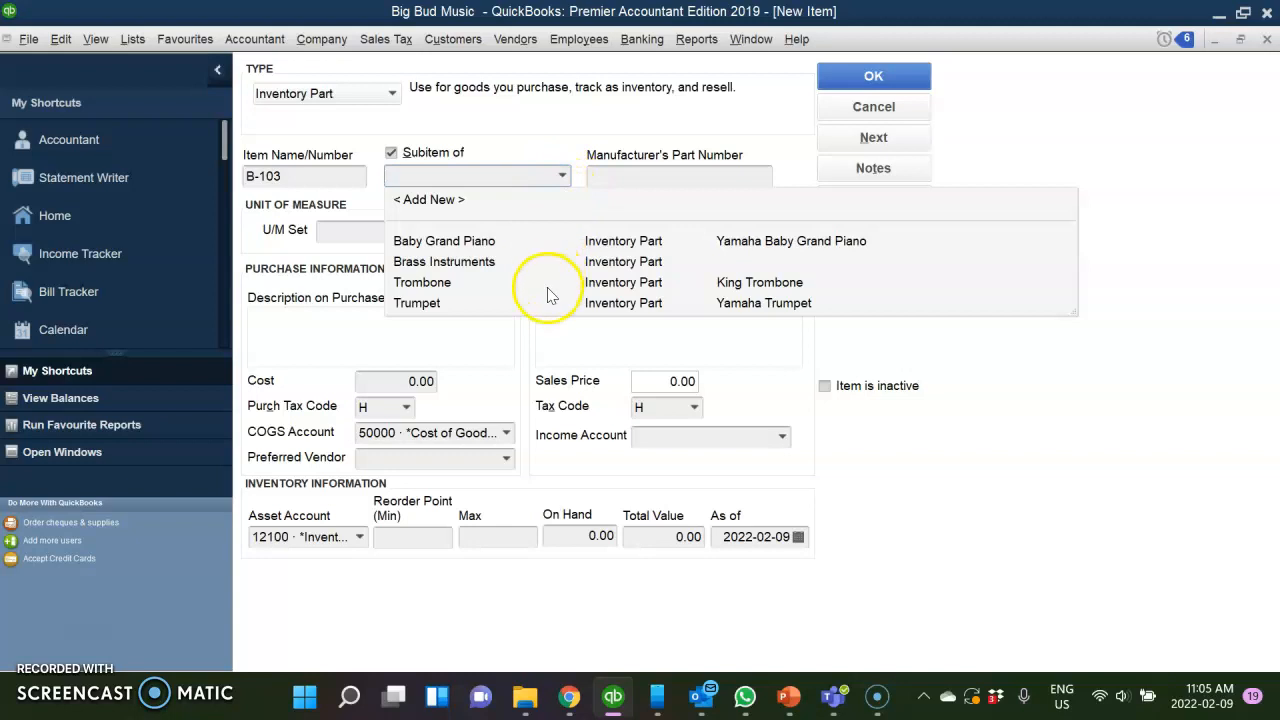
{"action": "left_click", "coordinate": [562, 262]}
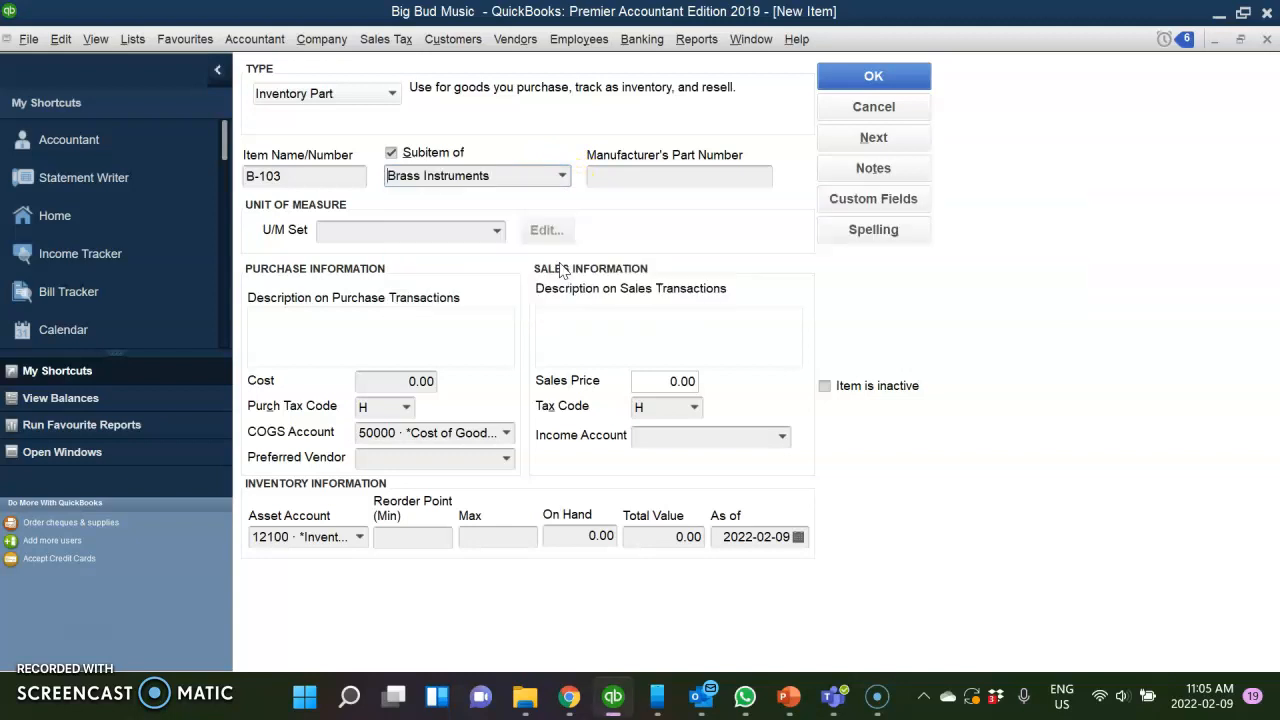
{"action": "left_click", "coordinate": [631, 179]}
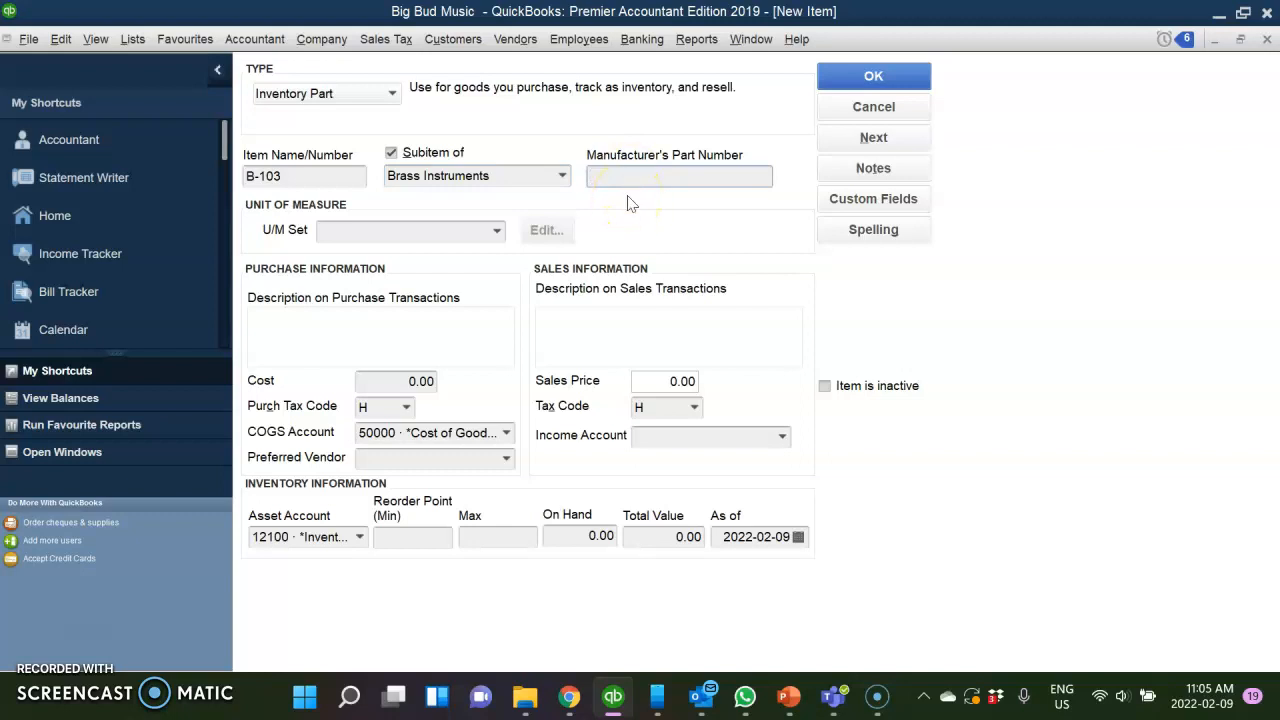
{"action": "type", "text": "E4523"}
{"action": "left_click", "coordinate": [466, 232]}
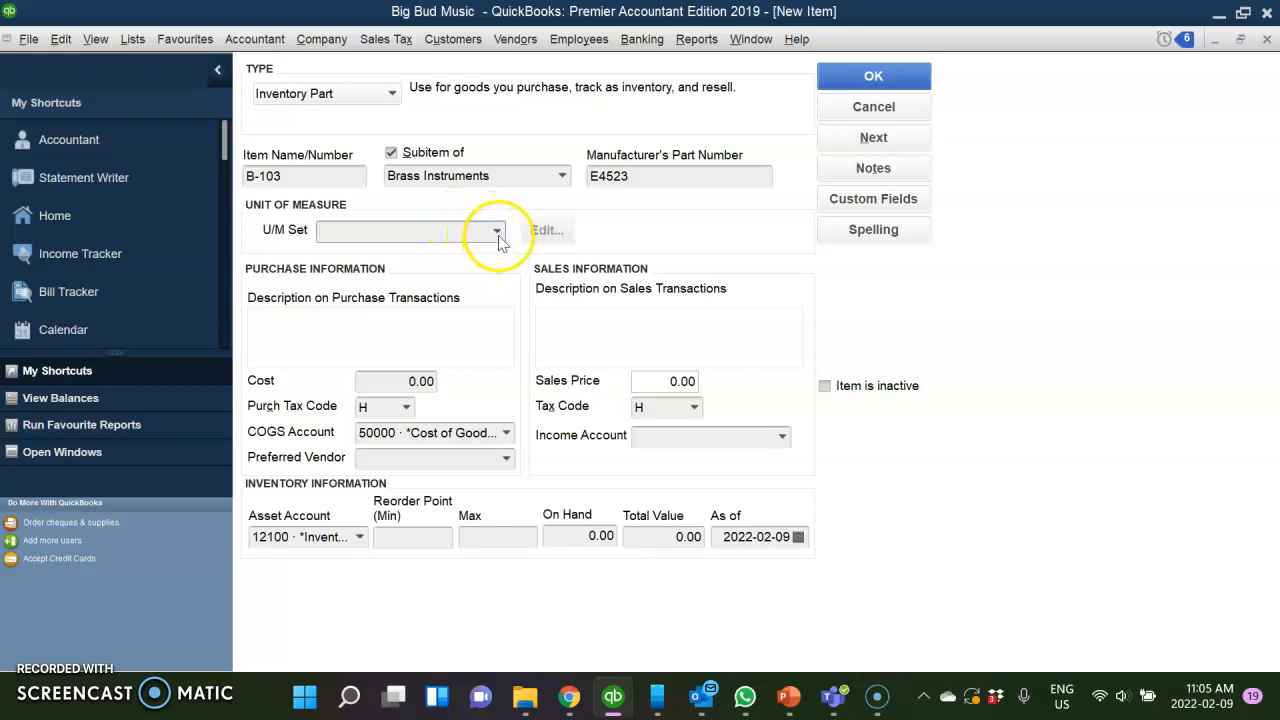
{"action": "left_click", "coordinate": [497, 232]}
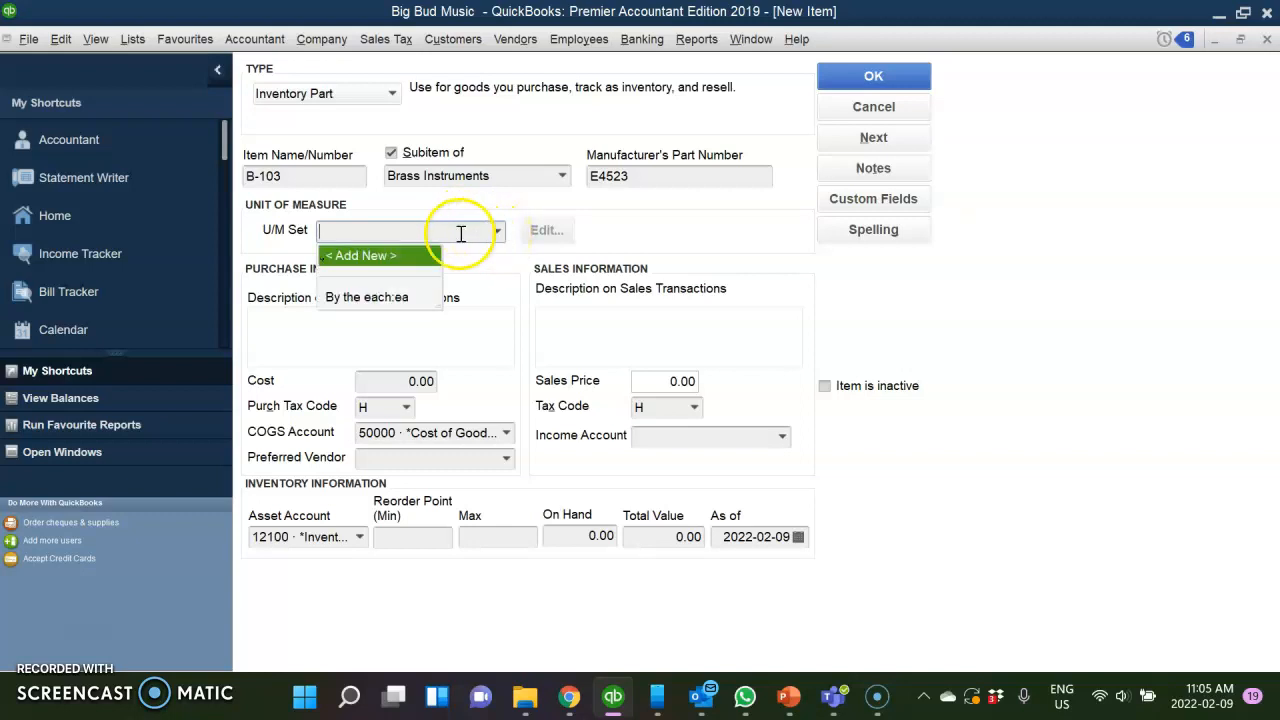
{"action": "left_click", "coordinate": [412, 260]}
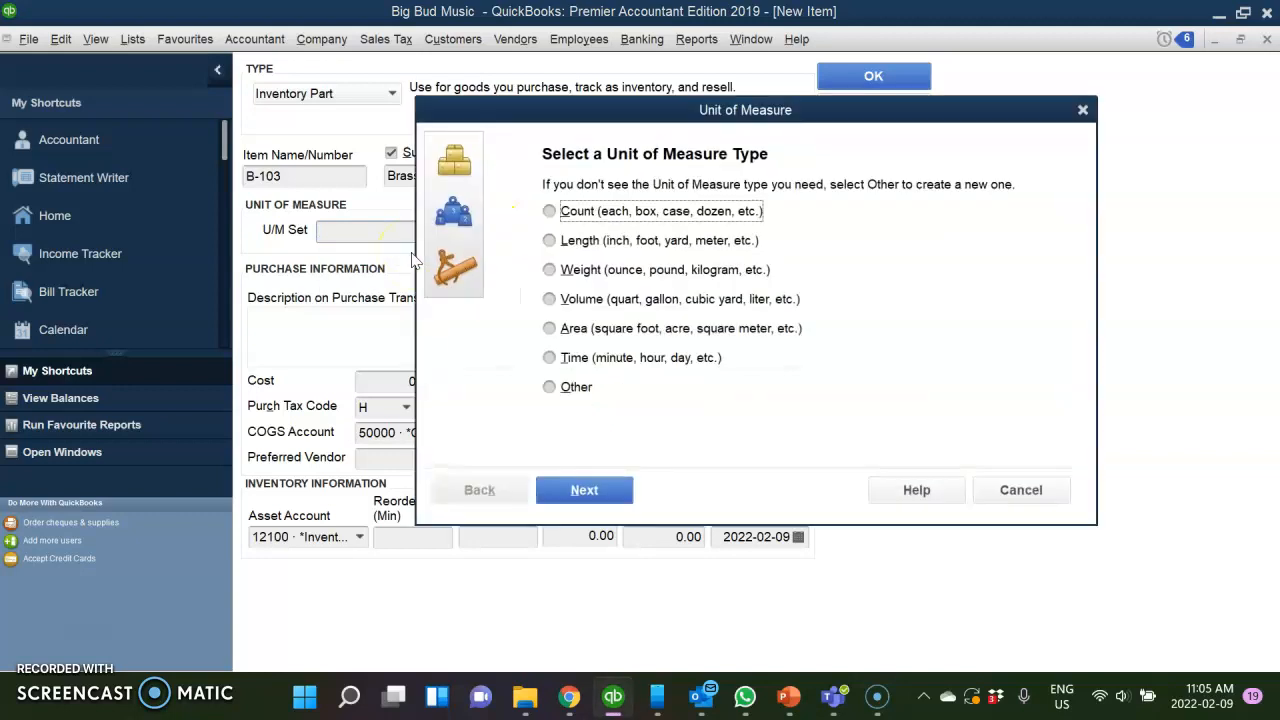
{"action": "left_click", "coordinate": [549, 211]}
{"action": "left_click", "coordinate": [584, 490]}
{"action": "left_click", "coordinate": [551, 210]}
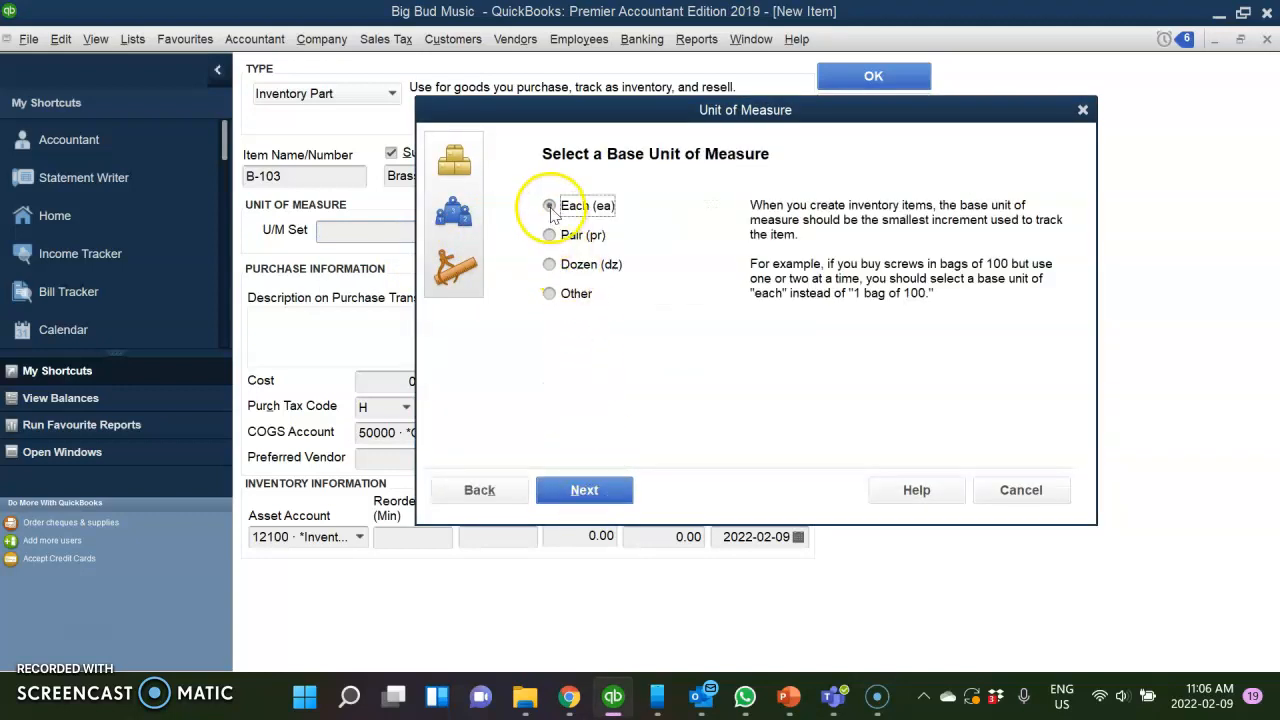
{"action": "left_click", "coordinate": [615, 491]}
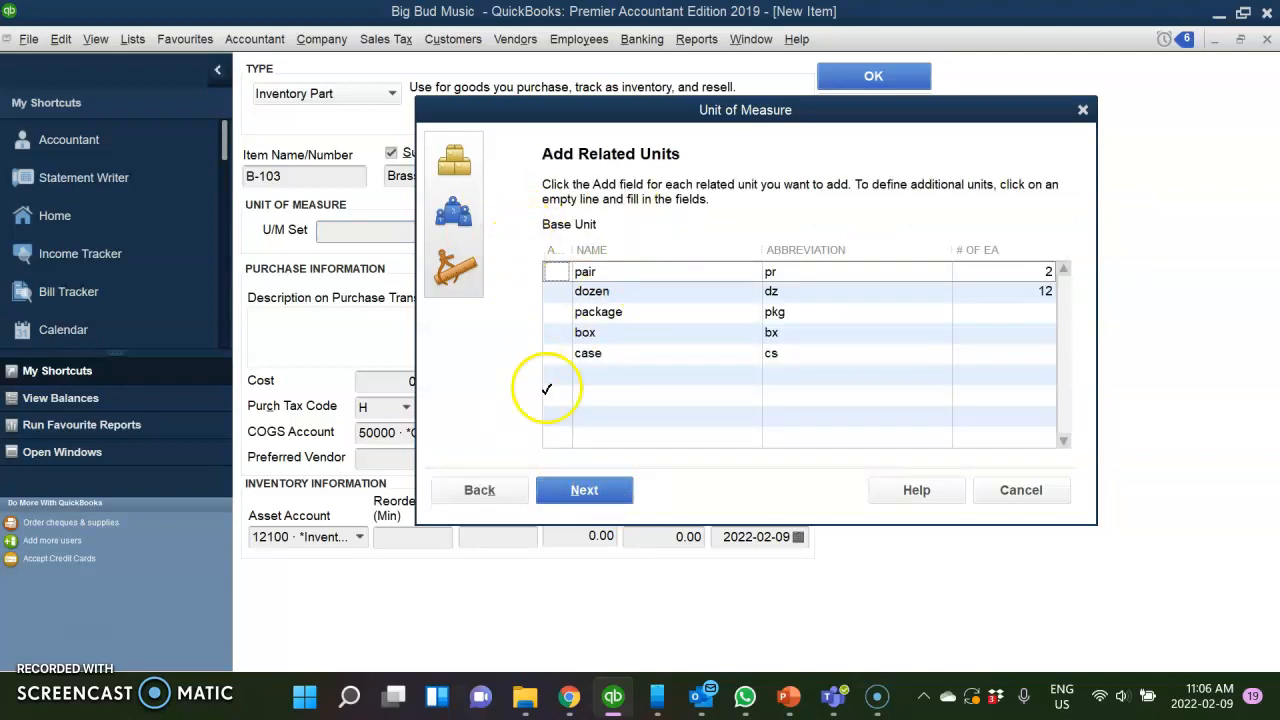
{"action": "left_click", "coordinate": [585, 494]}
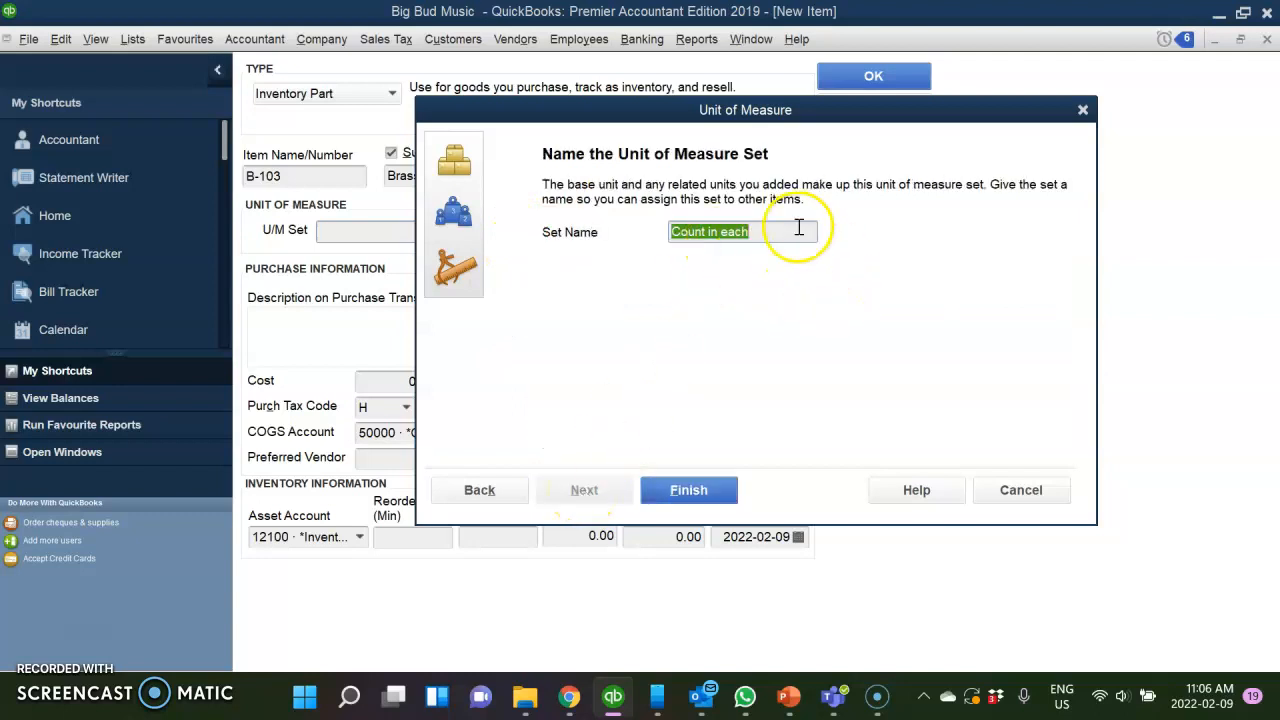
{"action": "left_click", "coordinate": [686, 503]}
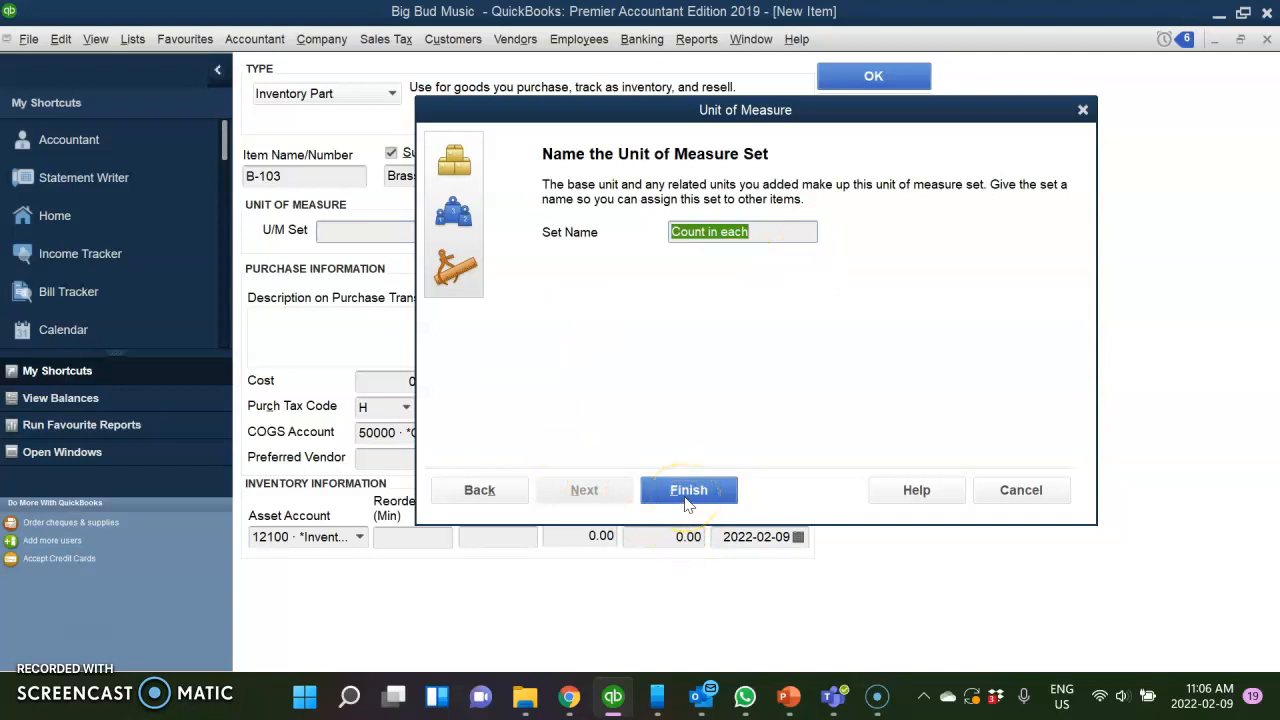
{"action": "left_click", "coordinate": [1082, 110]}
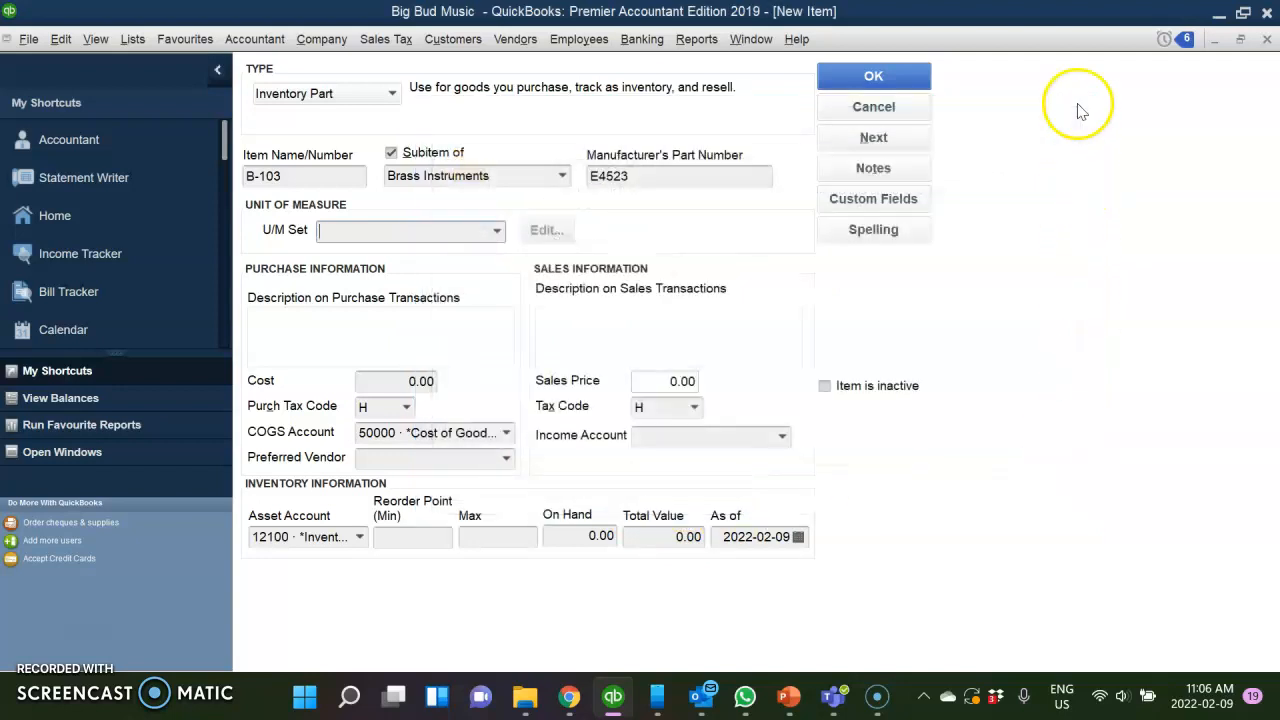
Assign the existing "By the each:ea" unit of measure set and enter "Yamaha Euponium" as the purchase description
{"action": "left_click", "coordinate": [497, 232]}
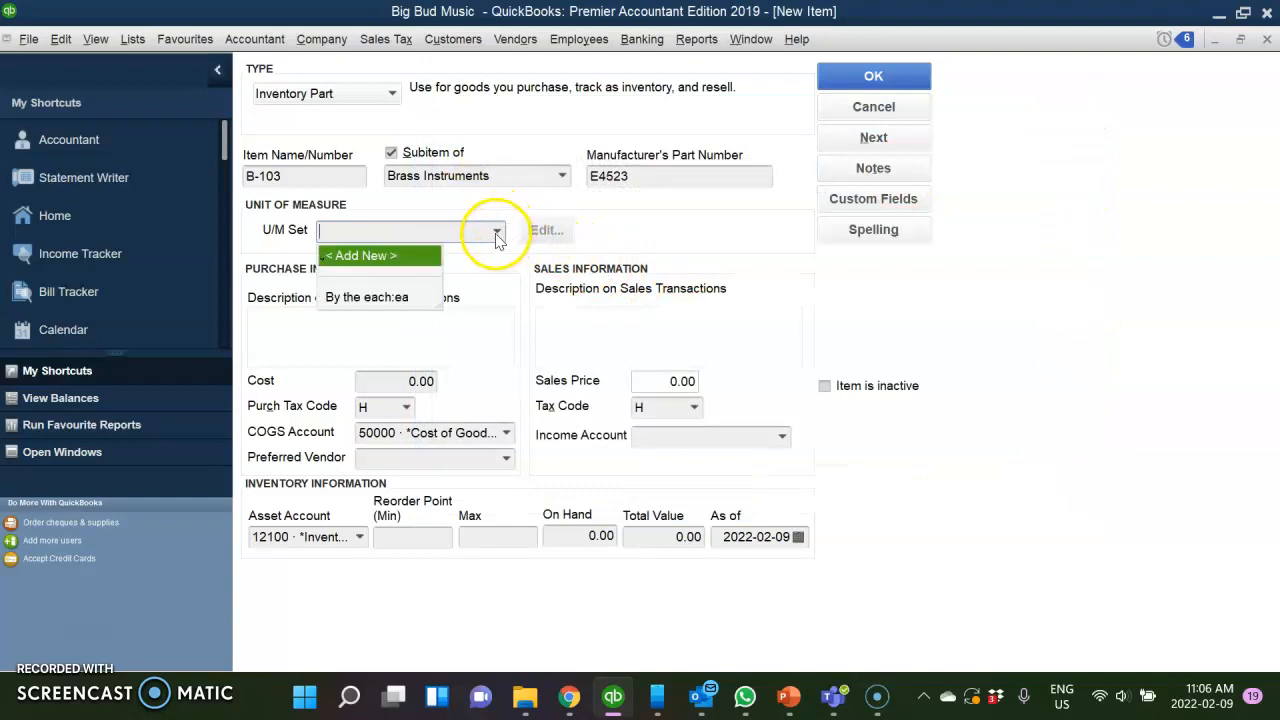
{"action": "left_click", "coordinate": [366, 298]}
{"action": "left_click", "coordinate": [370, 325]}
{"action": "left_click", "coordinate": [375, 355]}
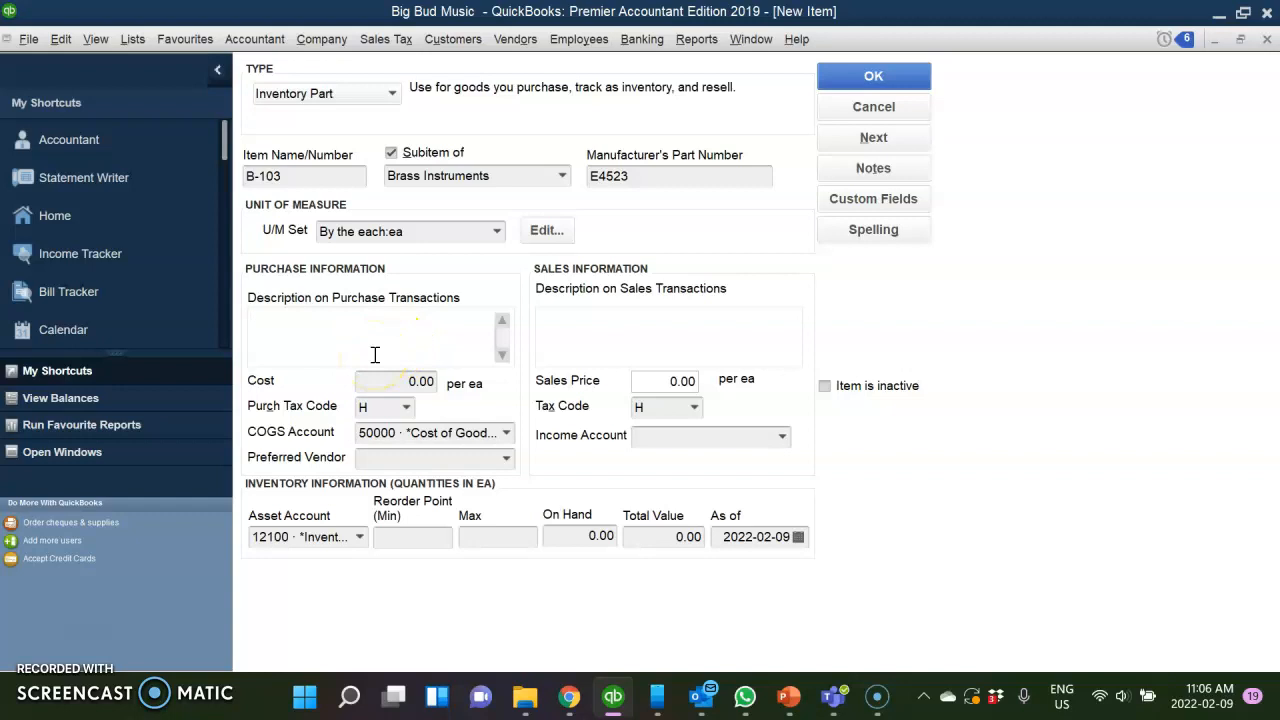
{"action": "type", "text": "Yamaha Euponium"}
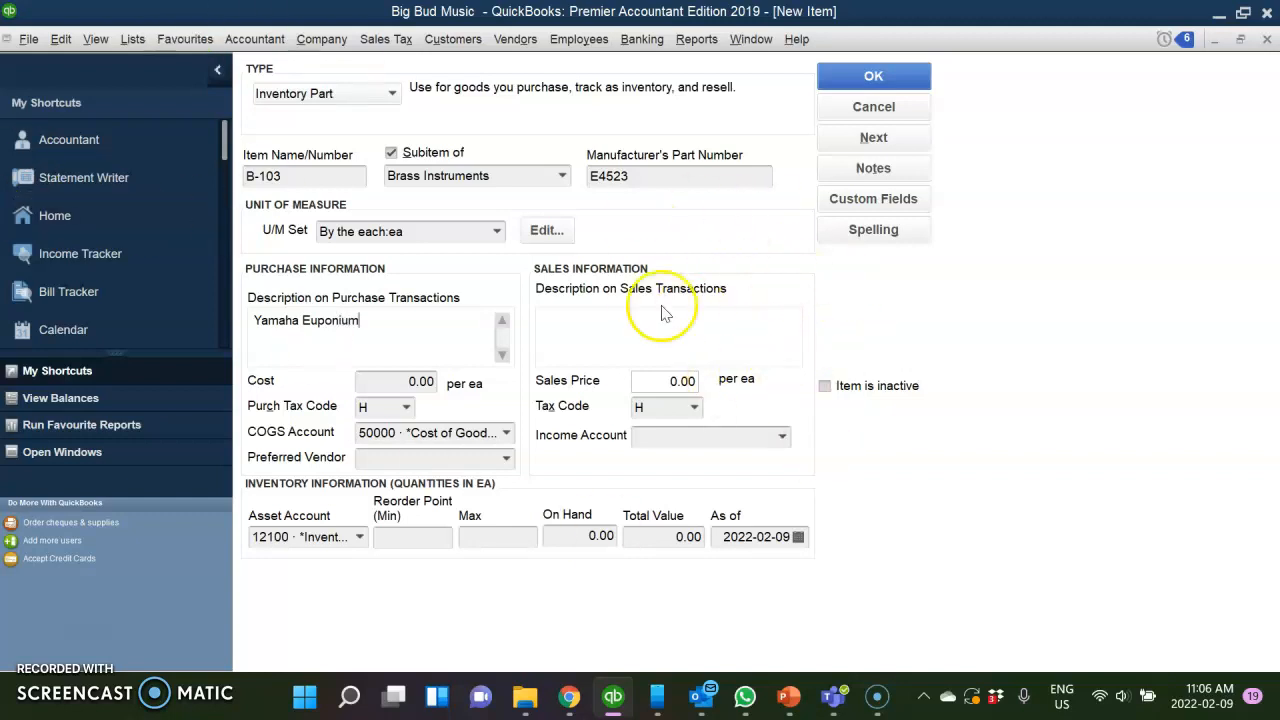
{"action": "key", "text": "Tab"}
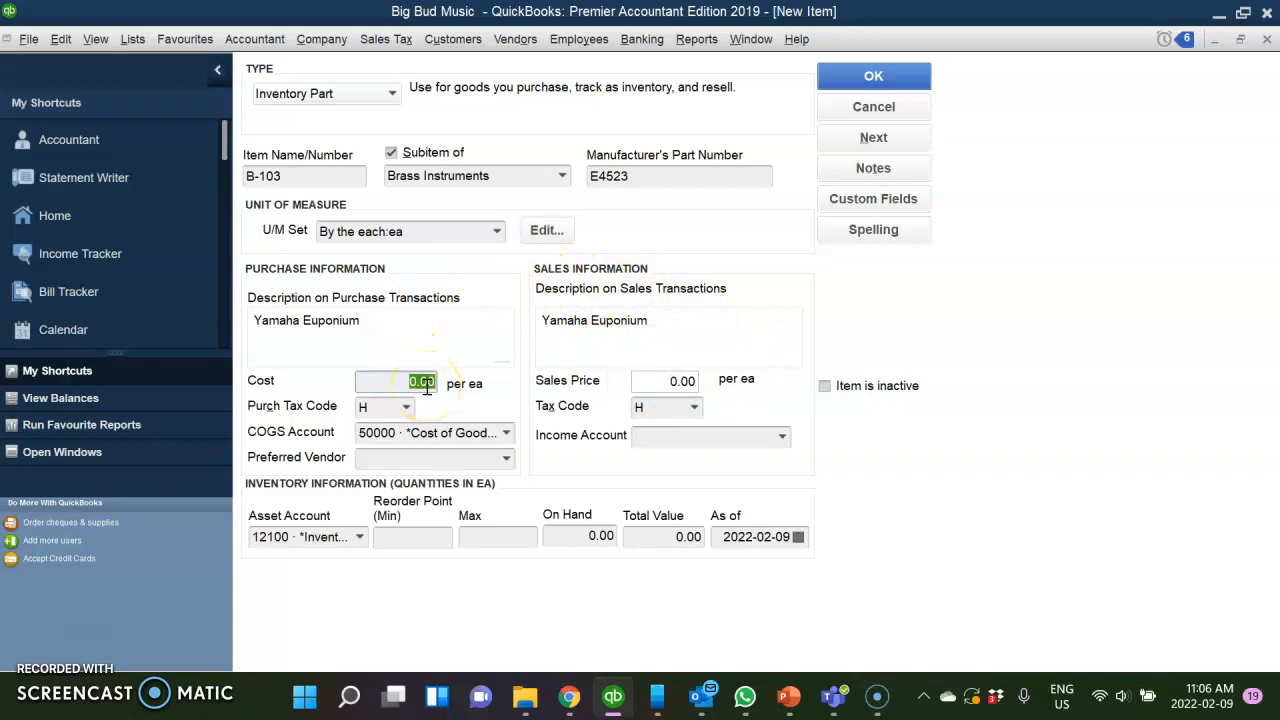
Set the item's purchase cost to 1,245.00 and its sales price to 1,650.00
{"action": "key", "text": "BackSpace"}
{"action": "type", "text": "1245.00"}
{"action": "left_click", "coordinate": [663, 380]}
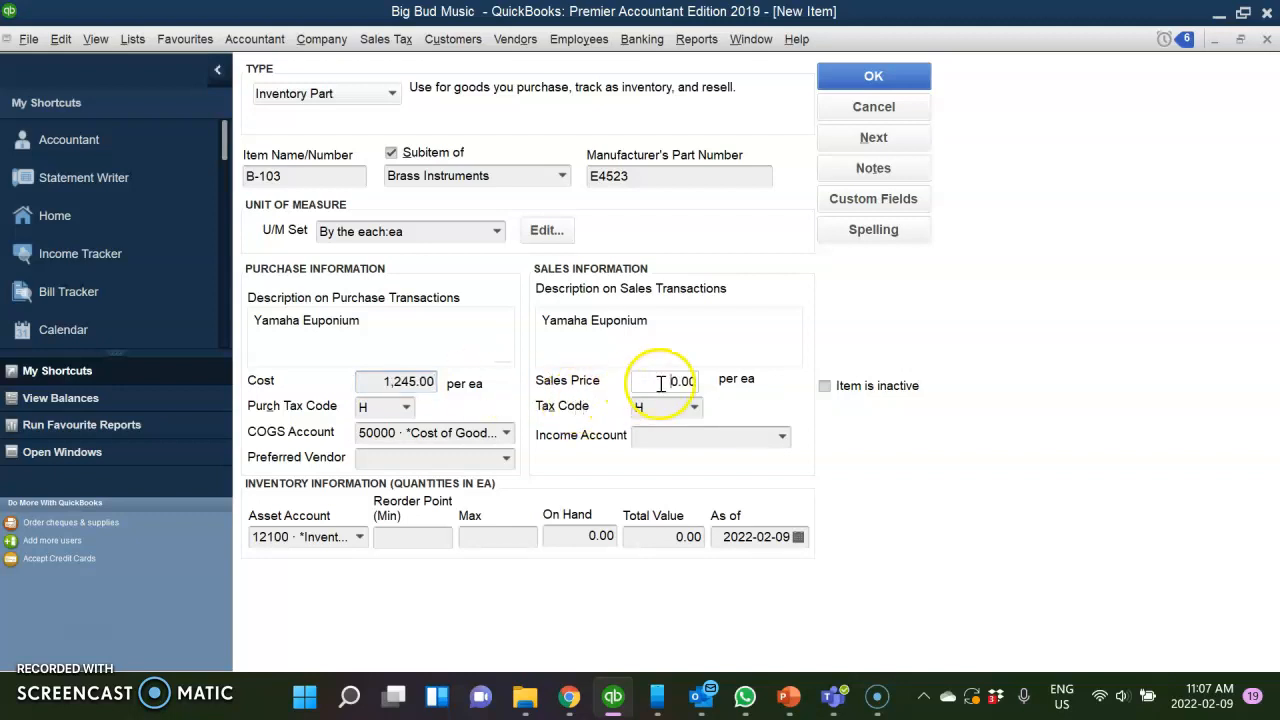
{"action": "key", "text": "BackSpace"}
{"action": "key", "text": "BackSpace"}
{"action": "key", "text": "BackSpace"}
{"action": "key", "text": "BackSpace"}
{"action": "key", "text": "BackSpace"}
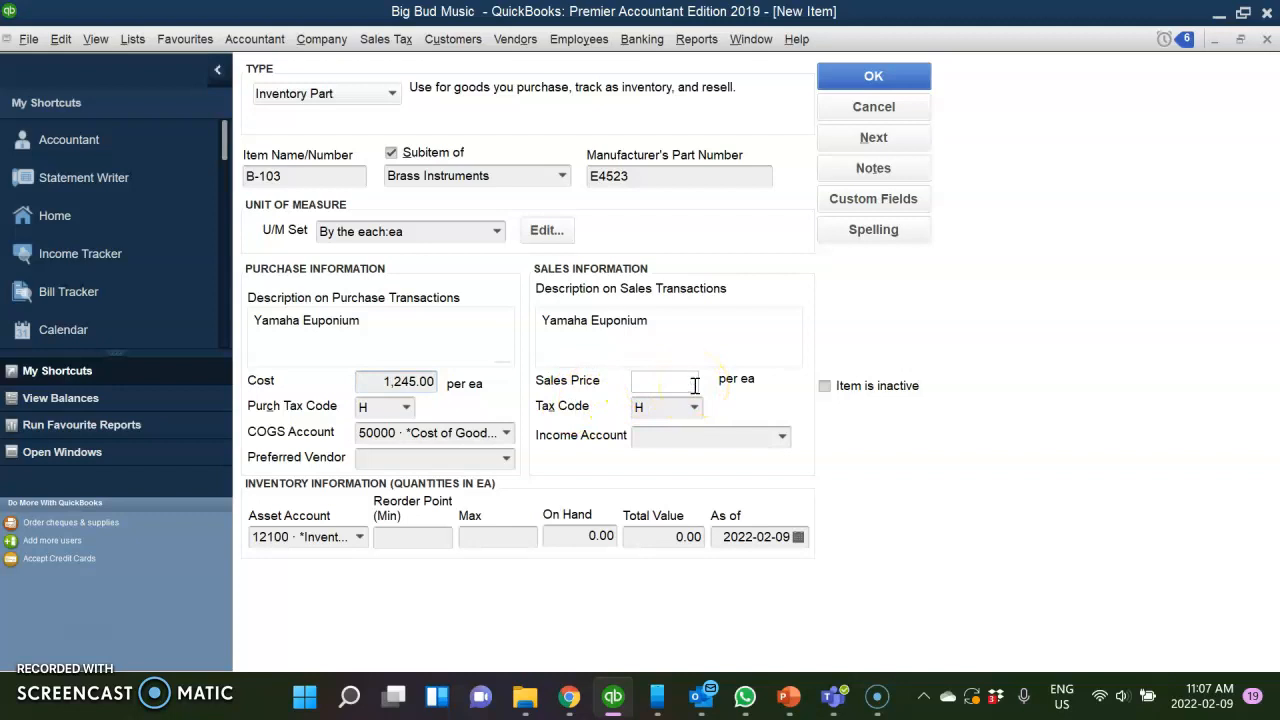
{"action": "type", "text": "1650.00"}
Set the item's COGS account to 51000 Cost of Goods Sold, income account to 46000 Merchandise Sales and asset account to 12000 Inventory Asset
{"action": "left_click", "coordinate": [503, 432]}
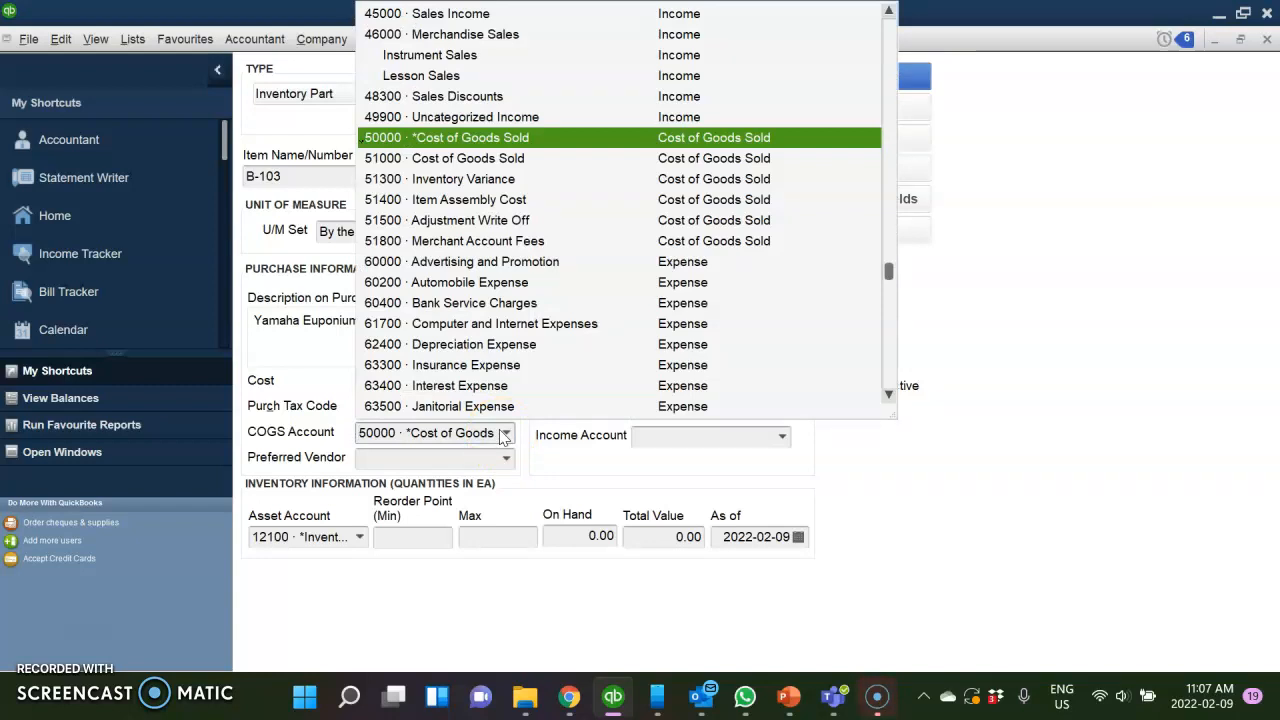
{"action": "left_click", "coordinate": [426, 160]}
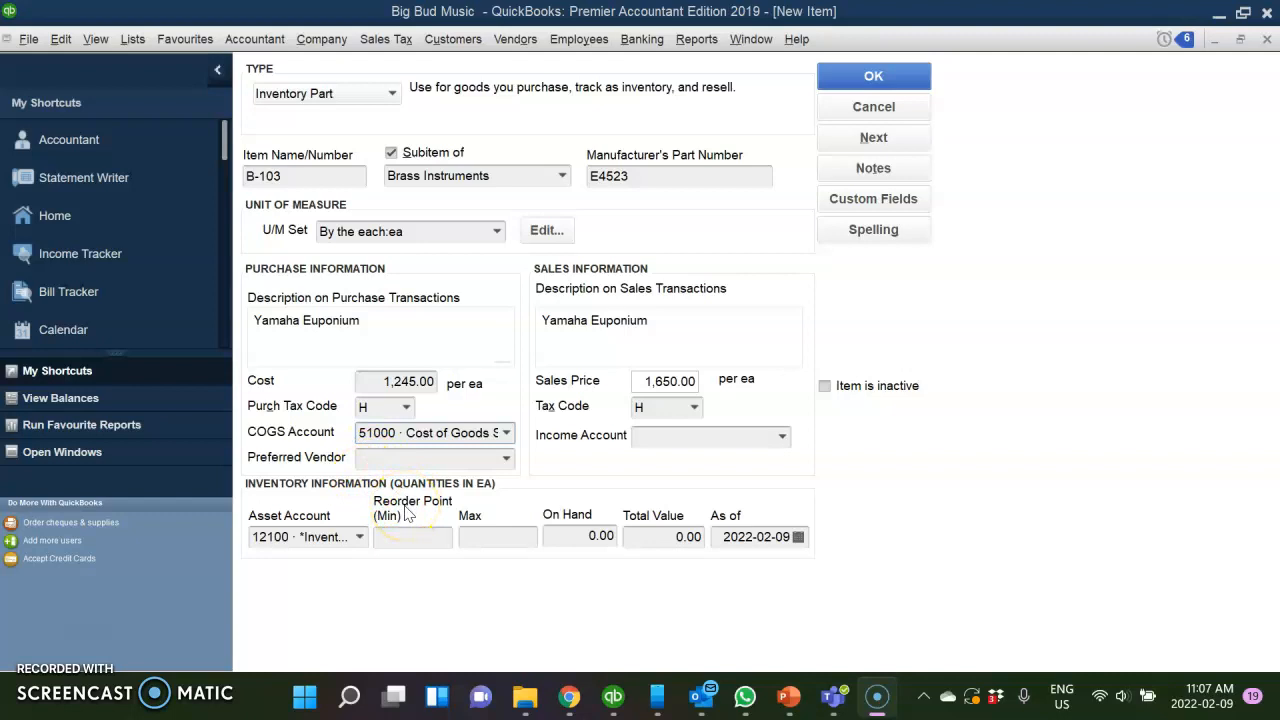
{"action": "left_click", "coordinate": [785, 445]}
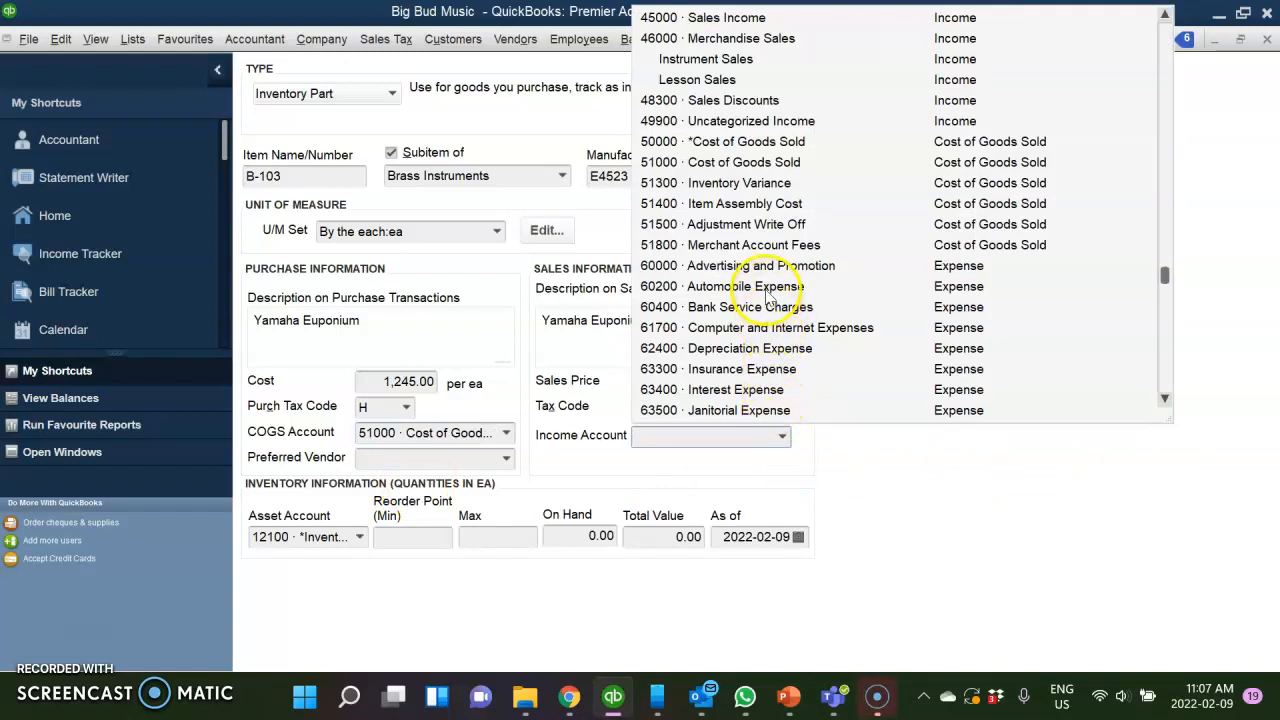
{"action": "left_click", "coordinate": [898, 40]}
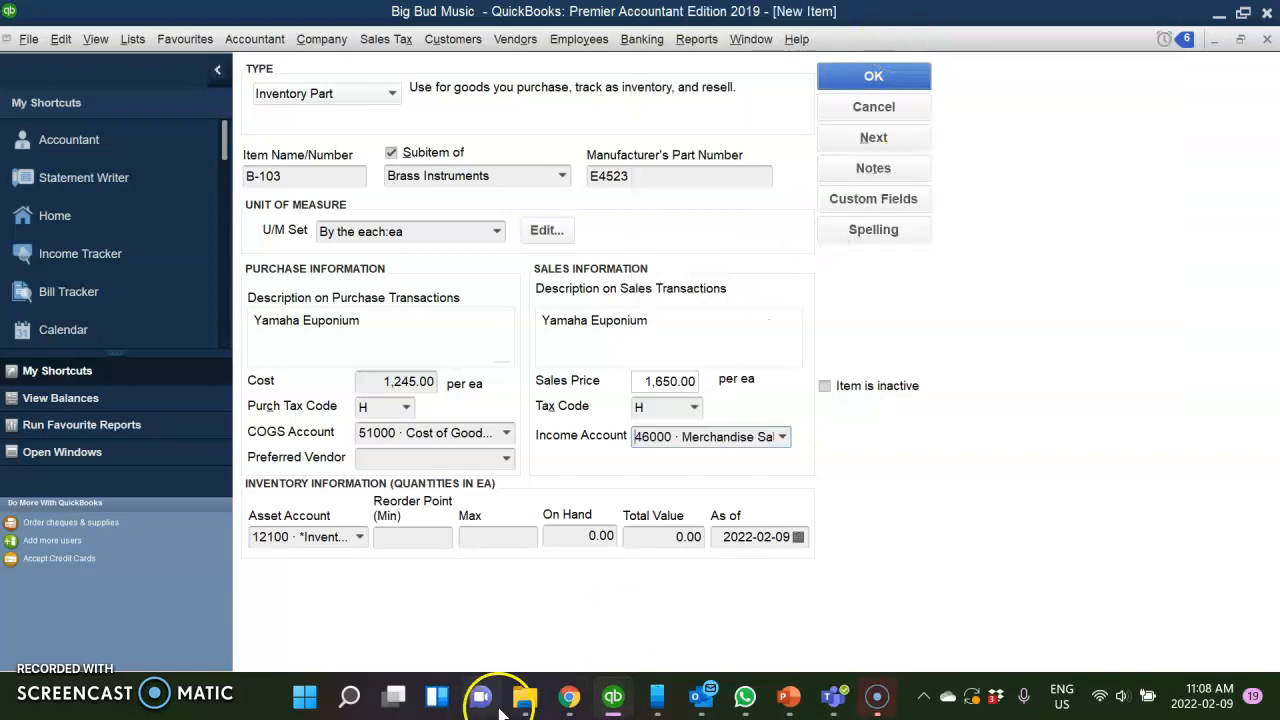
{"action": "left_click", "coordinate": [360, 540]}
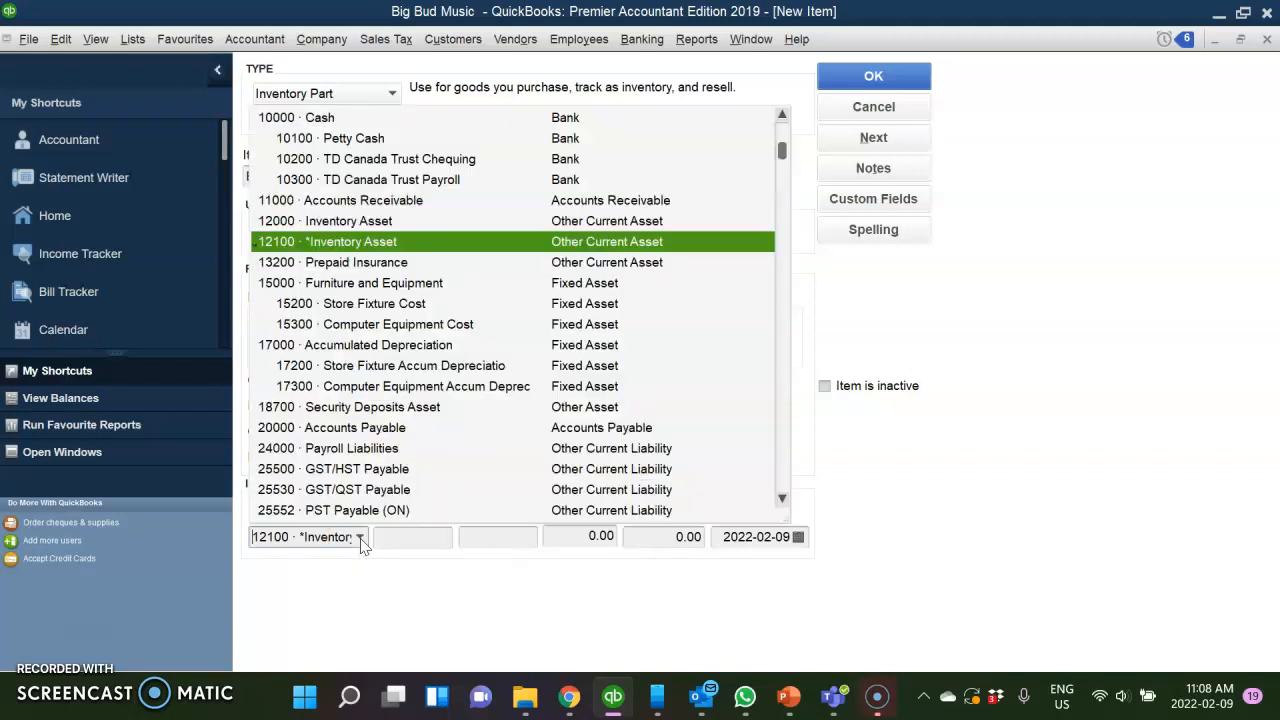
{"action": "left_click", "coordinate": [396, 221]}
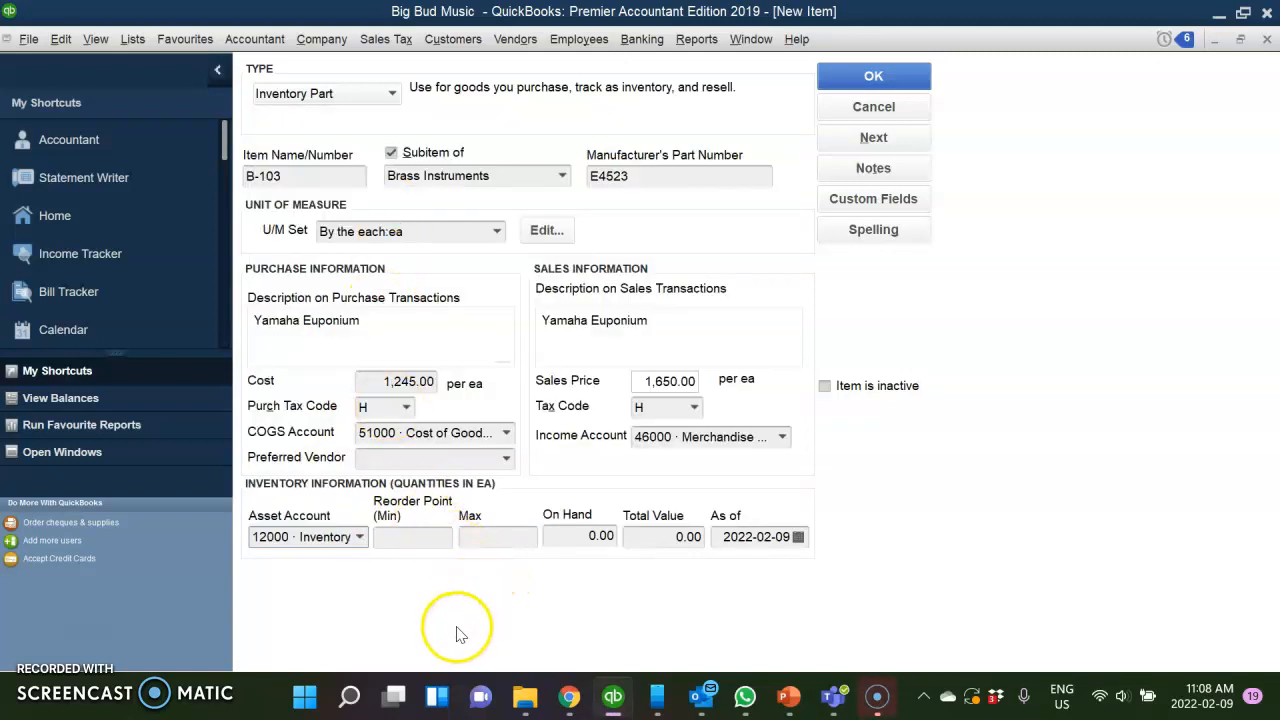
Choose Yamaha Canada as the preferred vendor for item B-103
{"action": "left_click", "coordinate": [507, 462]}
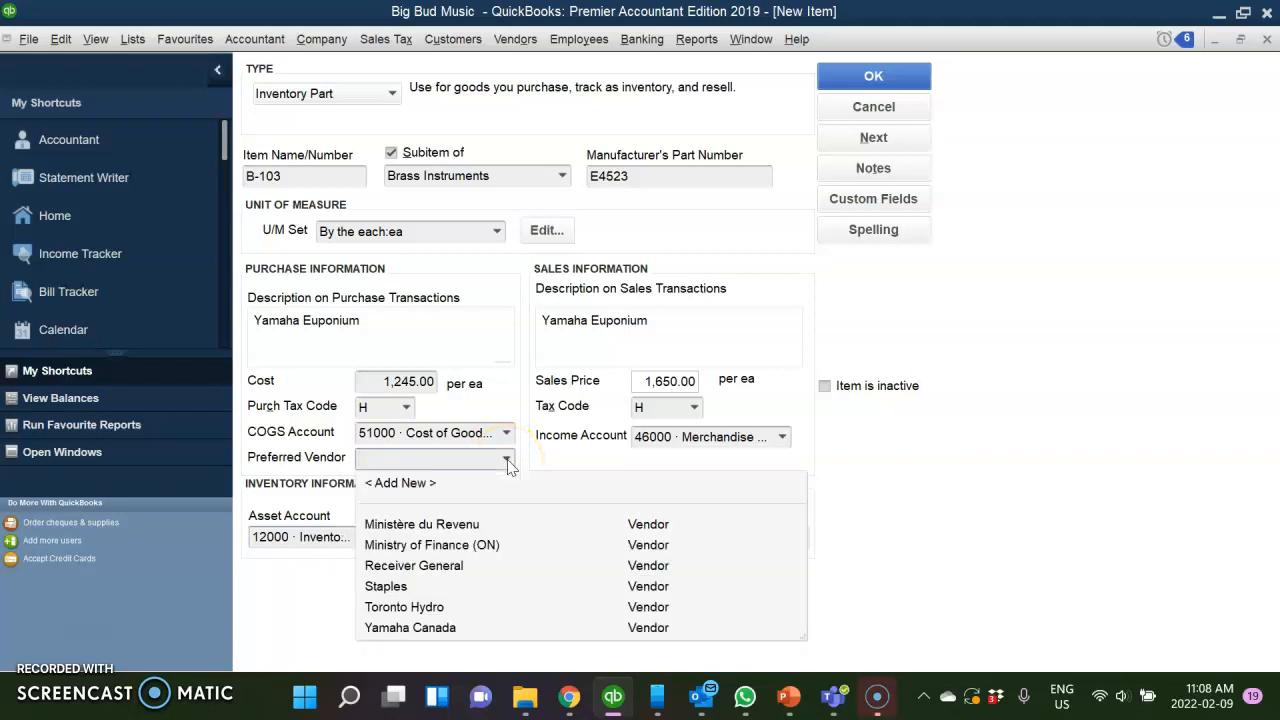
{"action": "left_click", "coordinate": [447, 627]}
{"action": "left_click", "coordinate": [456, 636]}
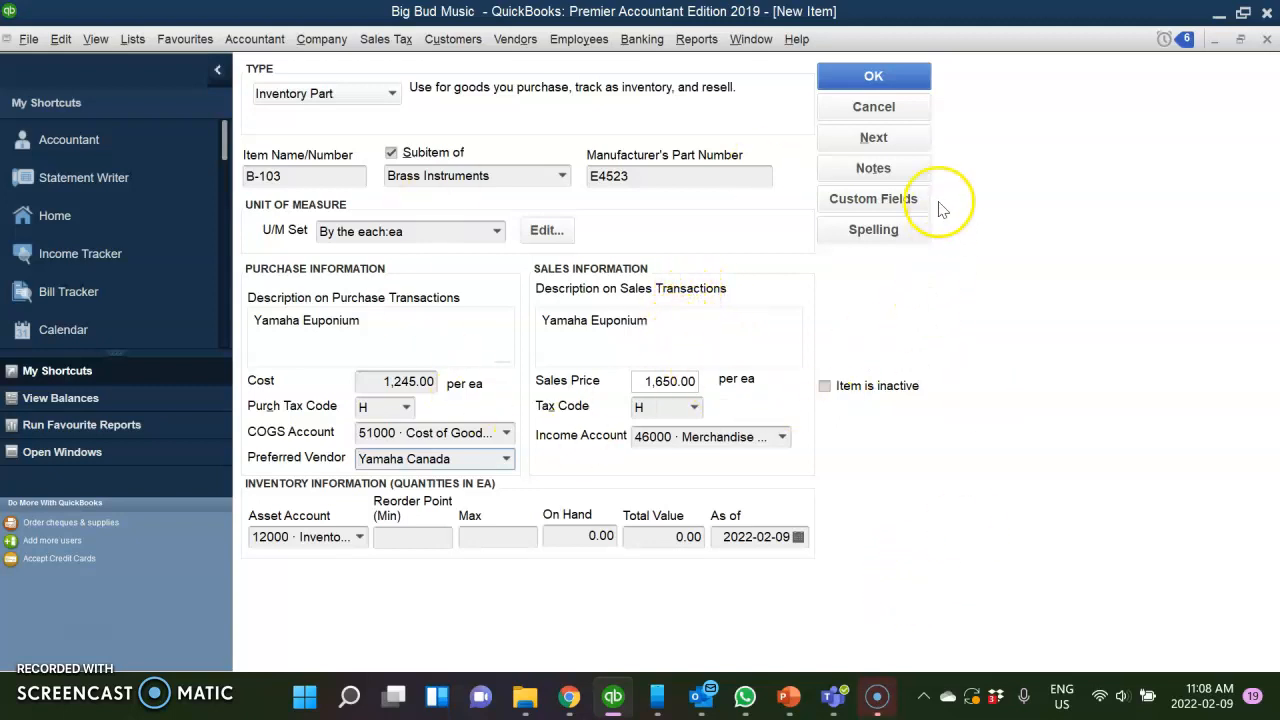
Save item B-103, replacing the misspelled "Euponium" with "Euphonium" in both descriptions during the spelling check
{"action": "left_click", "coordinate": [895, 75]}
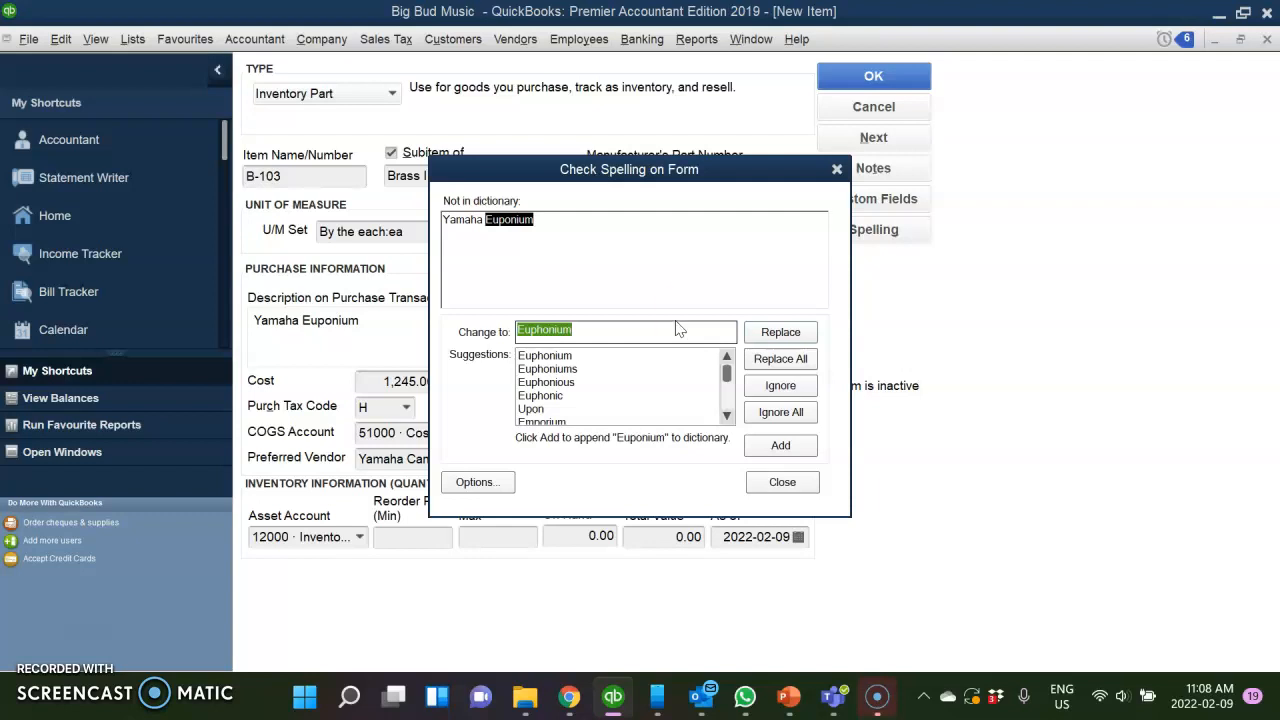
{"action": "left_click", "coordinate": [765, 338]}
{"action": "left_click", "coordinate": [765, 338]}
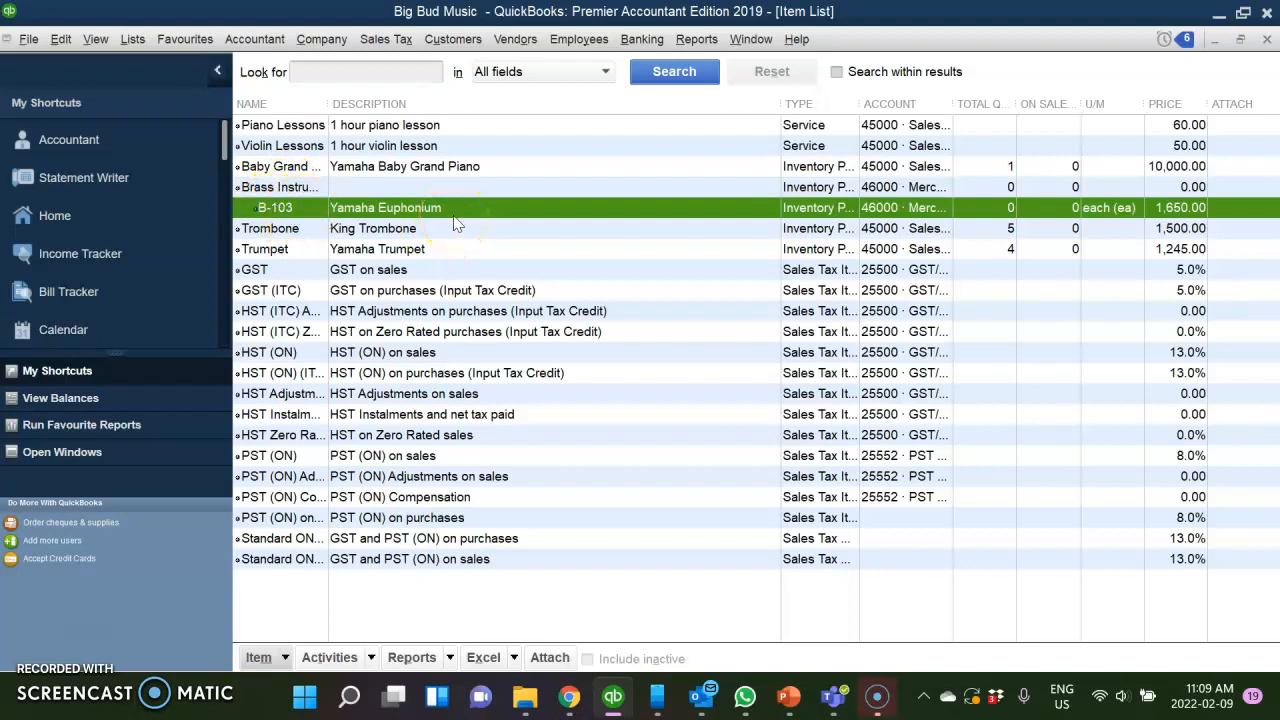
Start a new item of type Inventory Part from the item list and name it B-104
{"action": "left_click", "coordinate": [440, 705]}
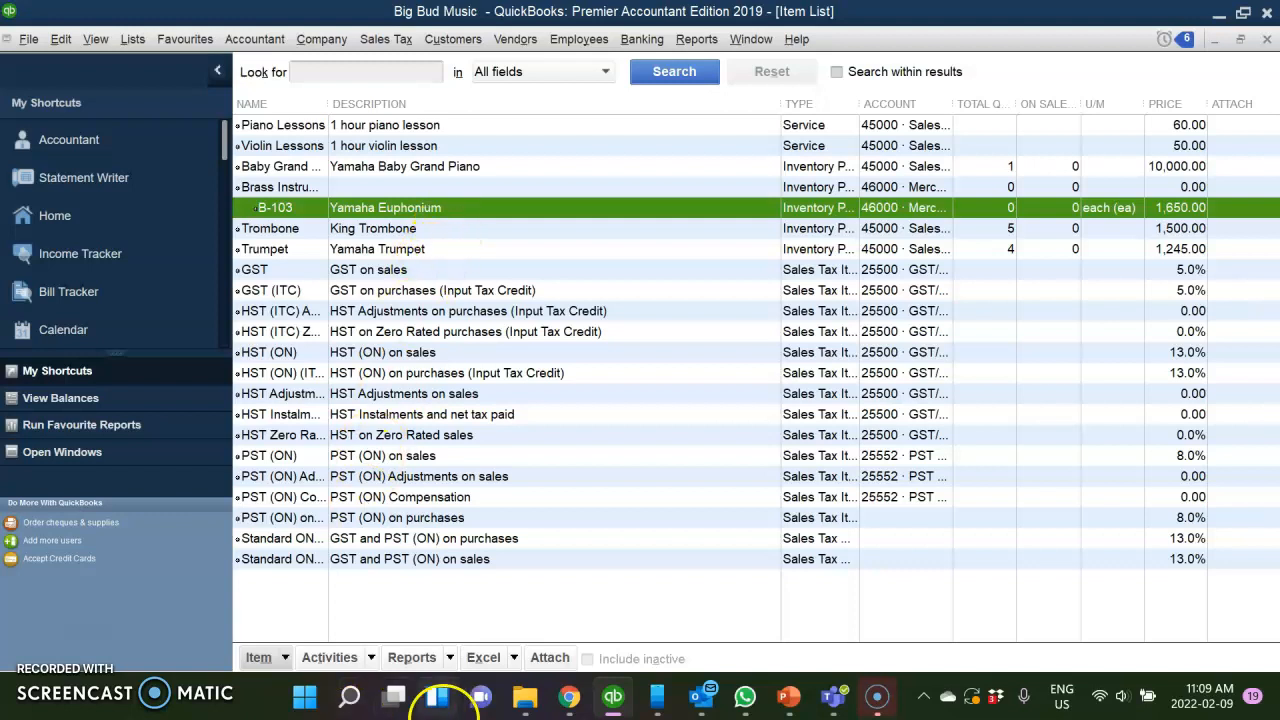
{"action": "left_click", "coordinate": [285, 659]}
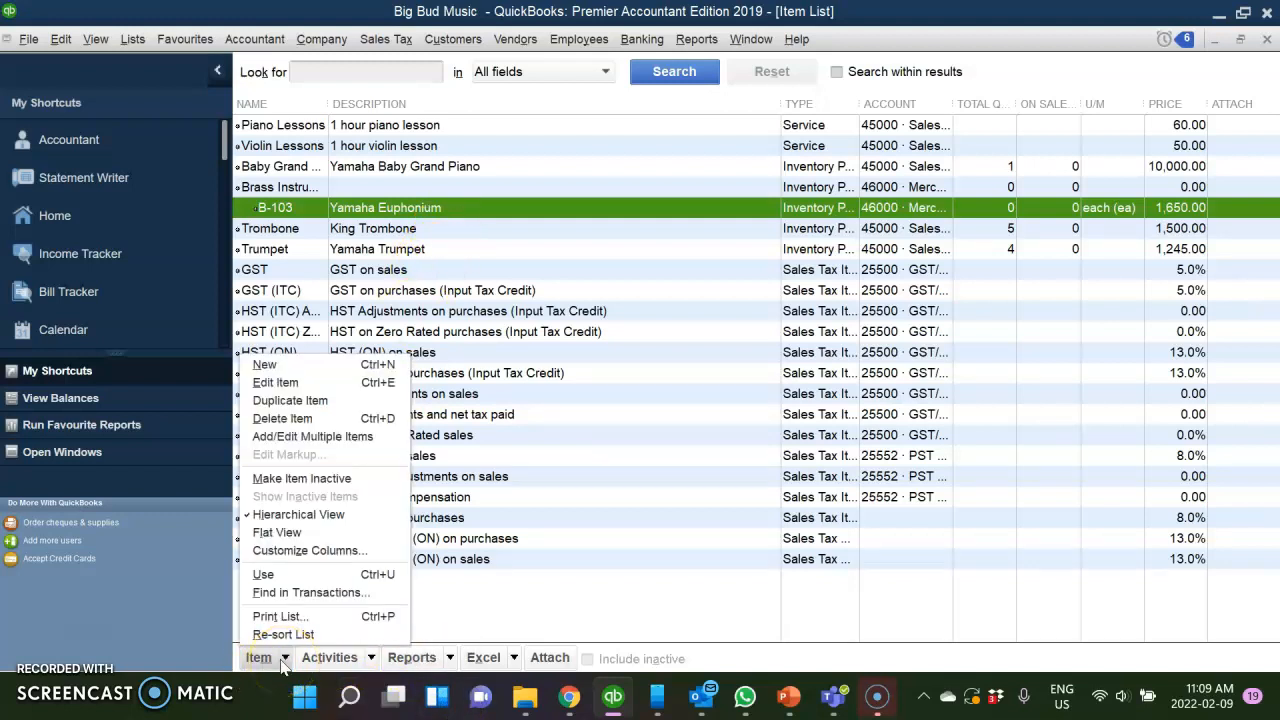
{"action": "left_click", "coordinate": [314, 368]}
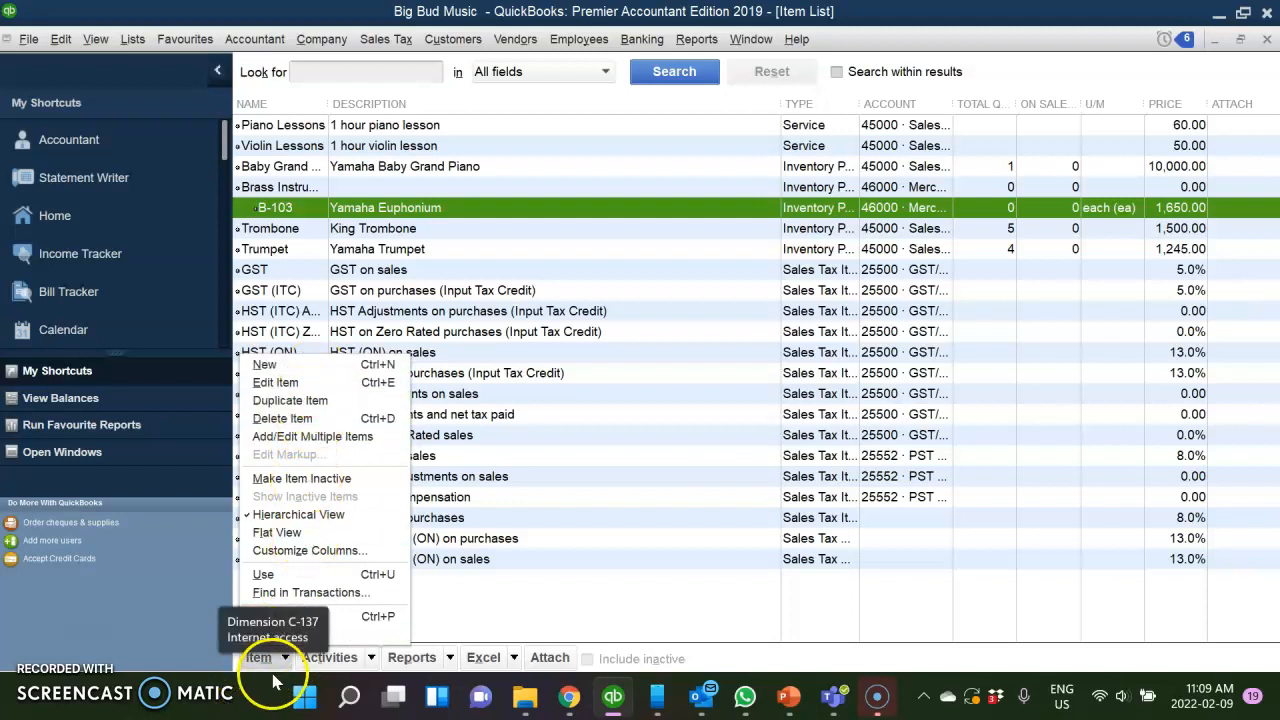
{"action": "left_click", "coordinate": [341, 370]}
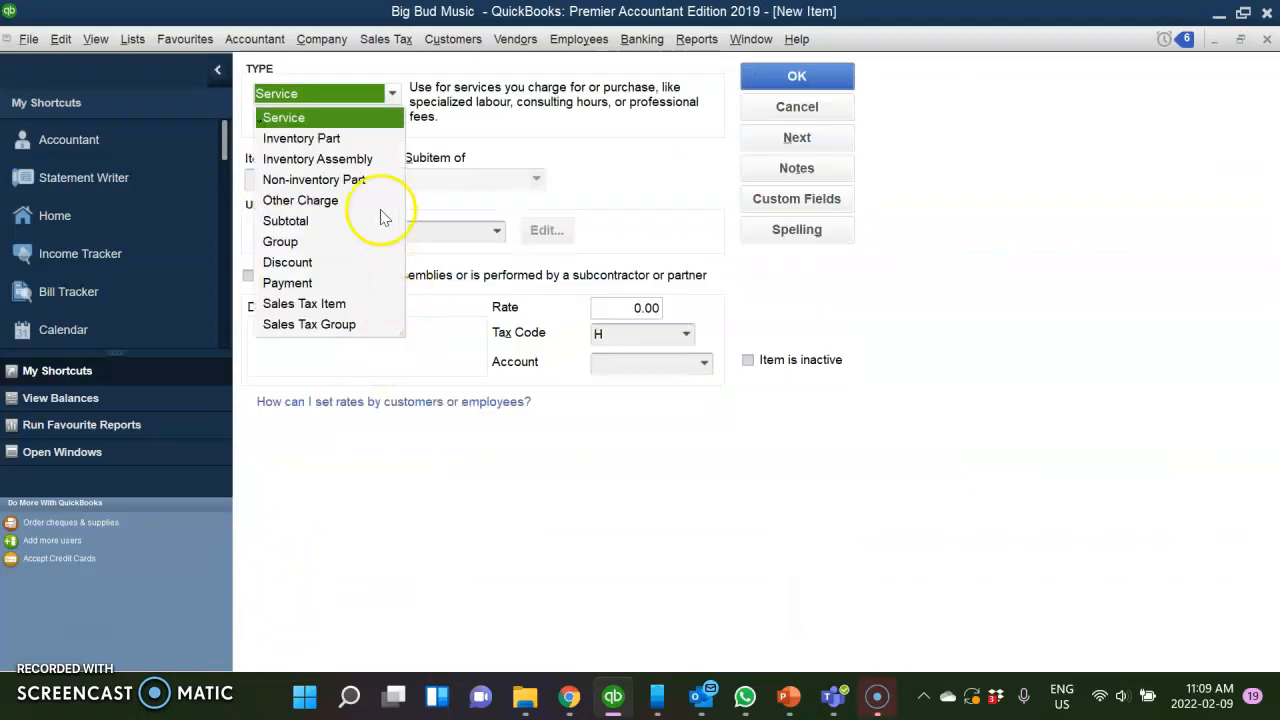
{"action": "left_click", "coordinate": [338, 142]}
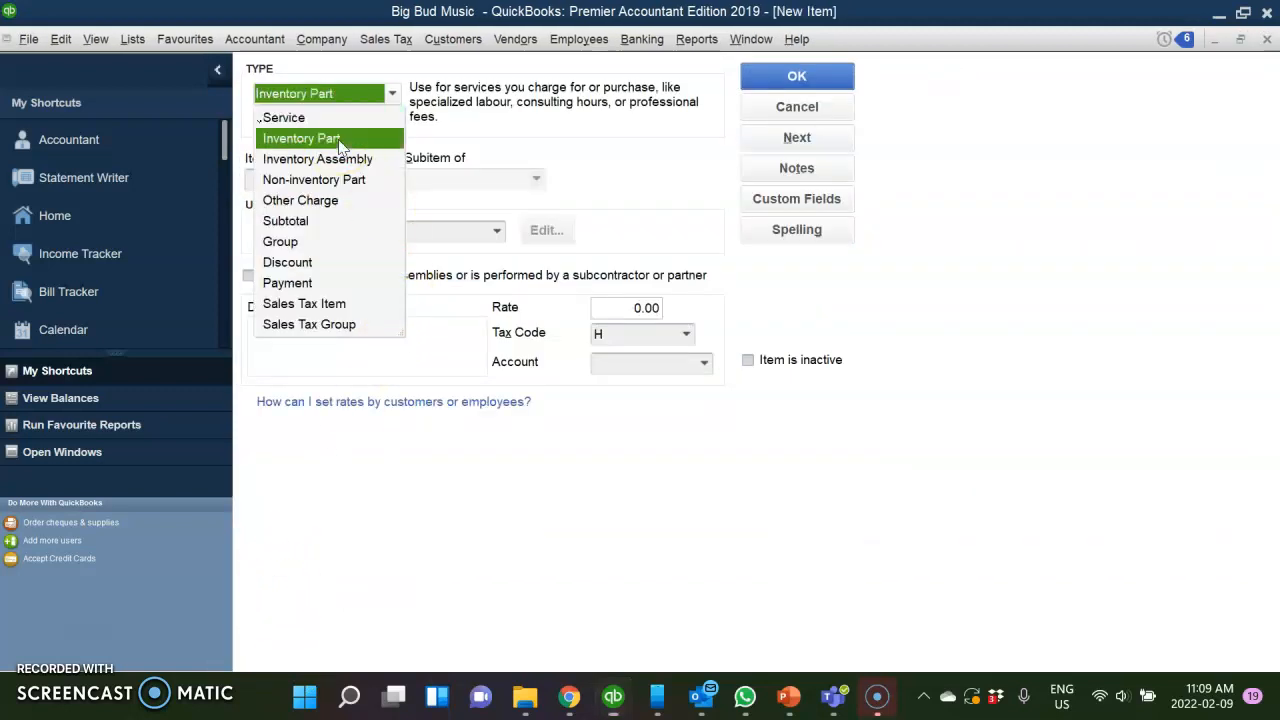
{"action": "left_click", "coordinate": [340, 178]}
{"action": "left_click", "coordinate": [328, 206]}
{"action": "type", "text": "B-104"}
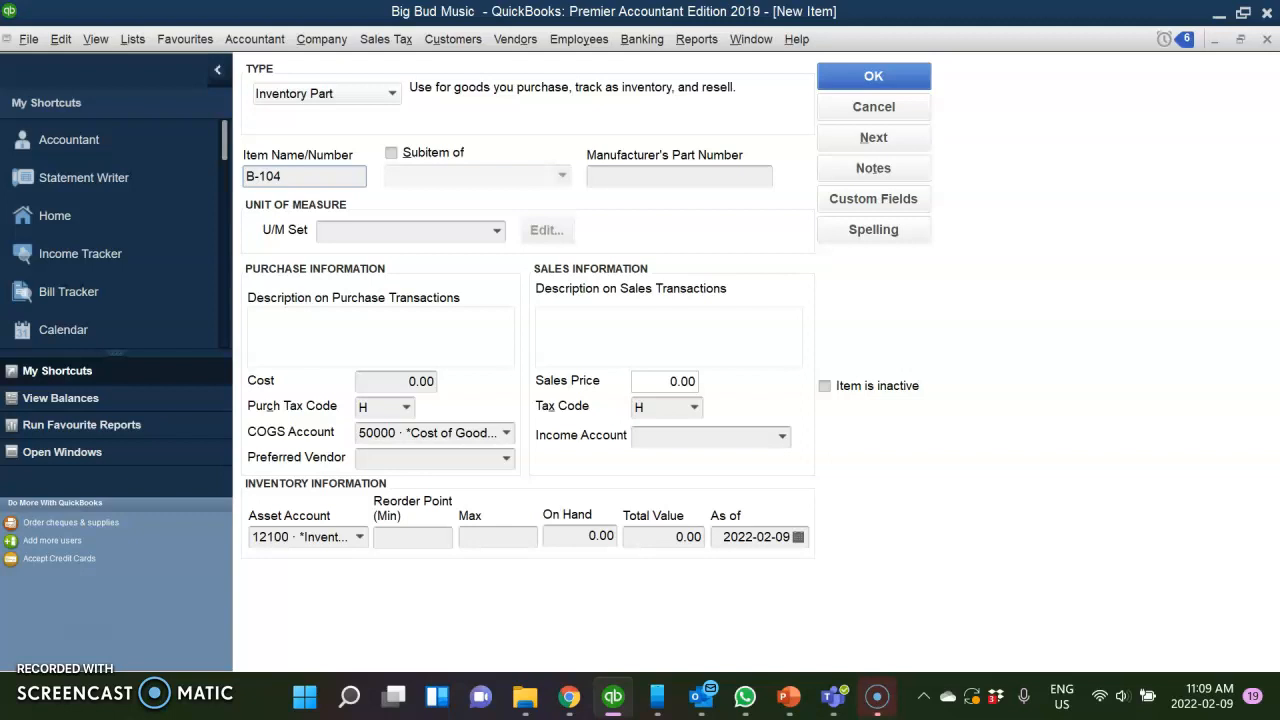
Make B-104 a subitem of Brass Instruments and enter T6540 as the manufacturer's part number
{"action": "left_click", "coordinate": [391, 152]}
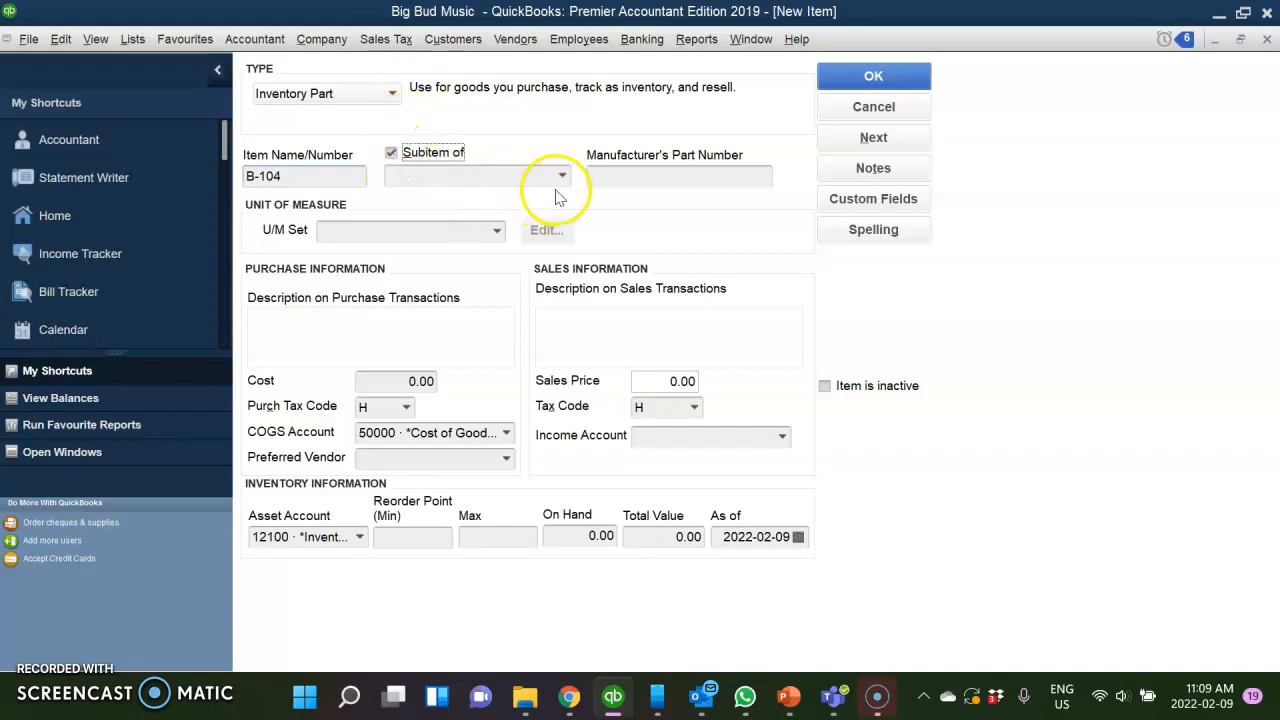
{"action": "left_click", "coordinate": [562, 176]}
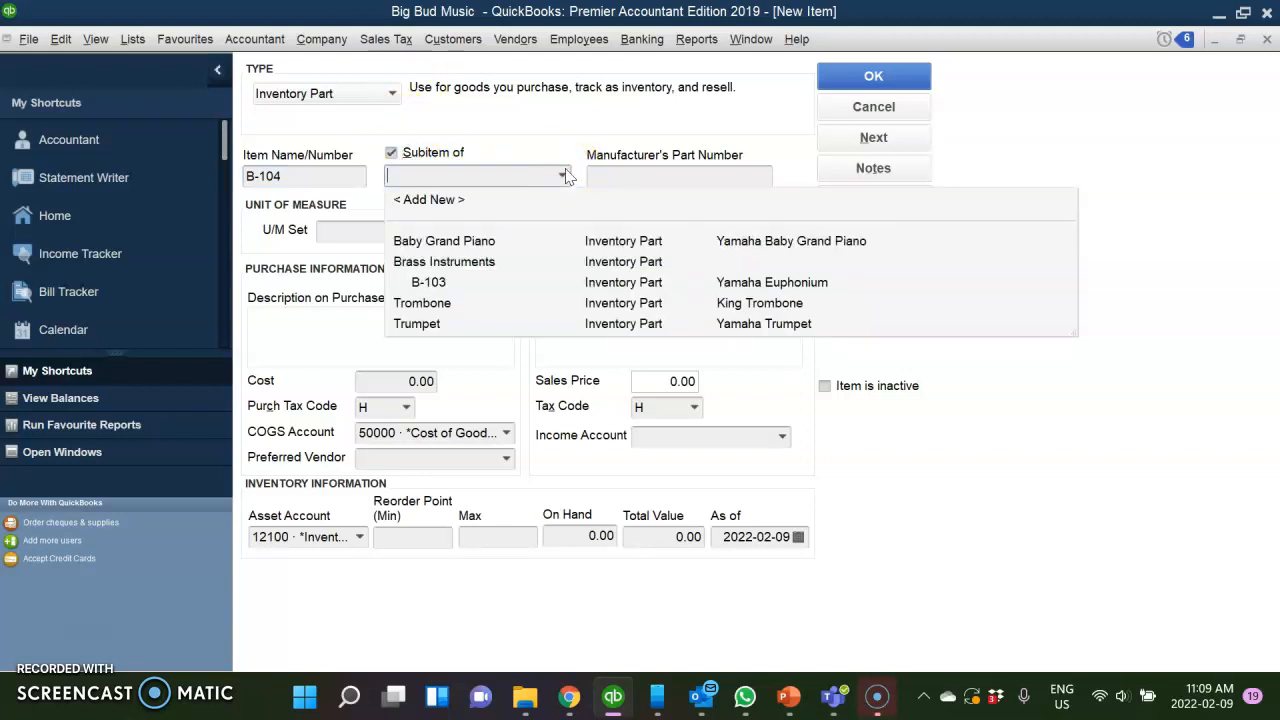
{"action": "left_click", "coordinate": [520, 268]}
{"action": "left_click", "coordinate": [520, 263]}
{"action": "left_click", "coordinate": [638, 176]}
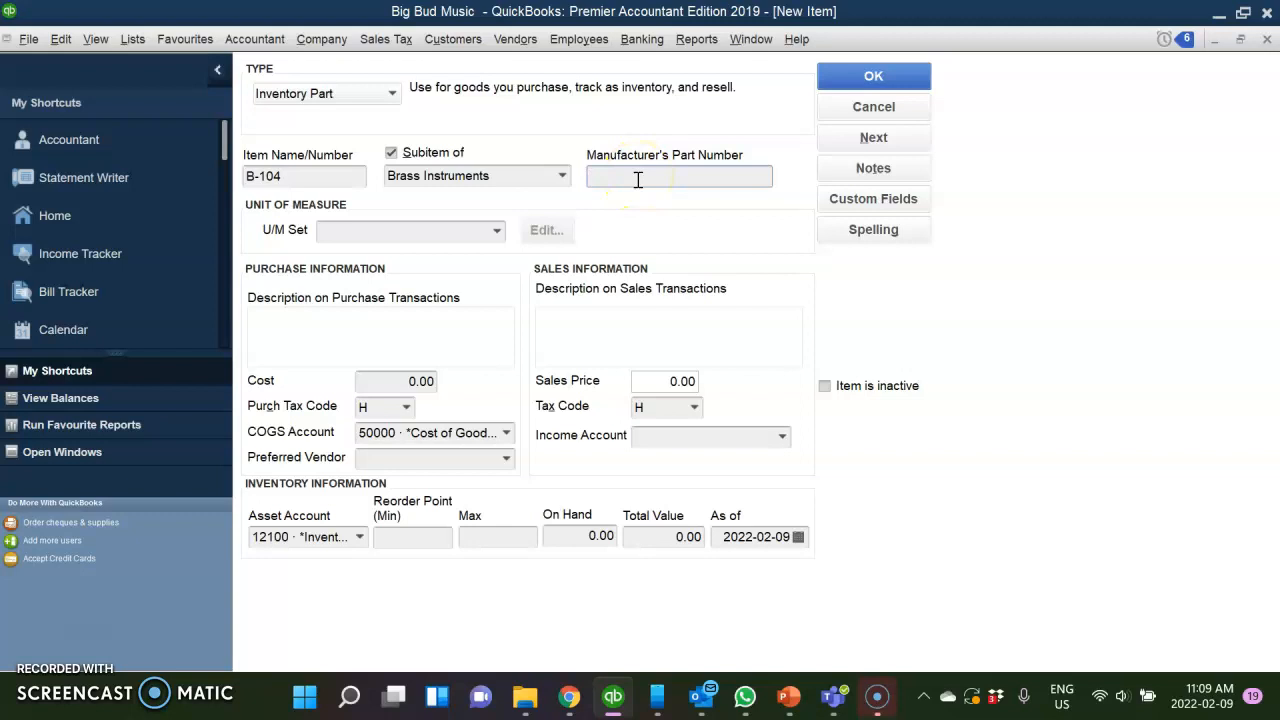
{"action": "type", "text": "T6540"}
Assign the "By the each:ea" unit of measure set and enter "Yamaha Trombone" as the purchase description
{"action": "left_click", "coordinate": [497, 231]}
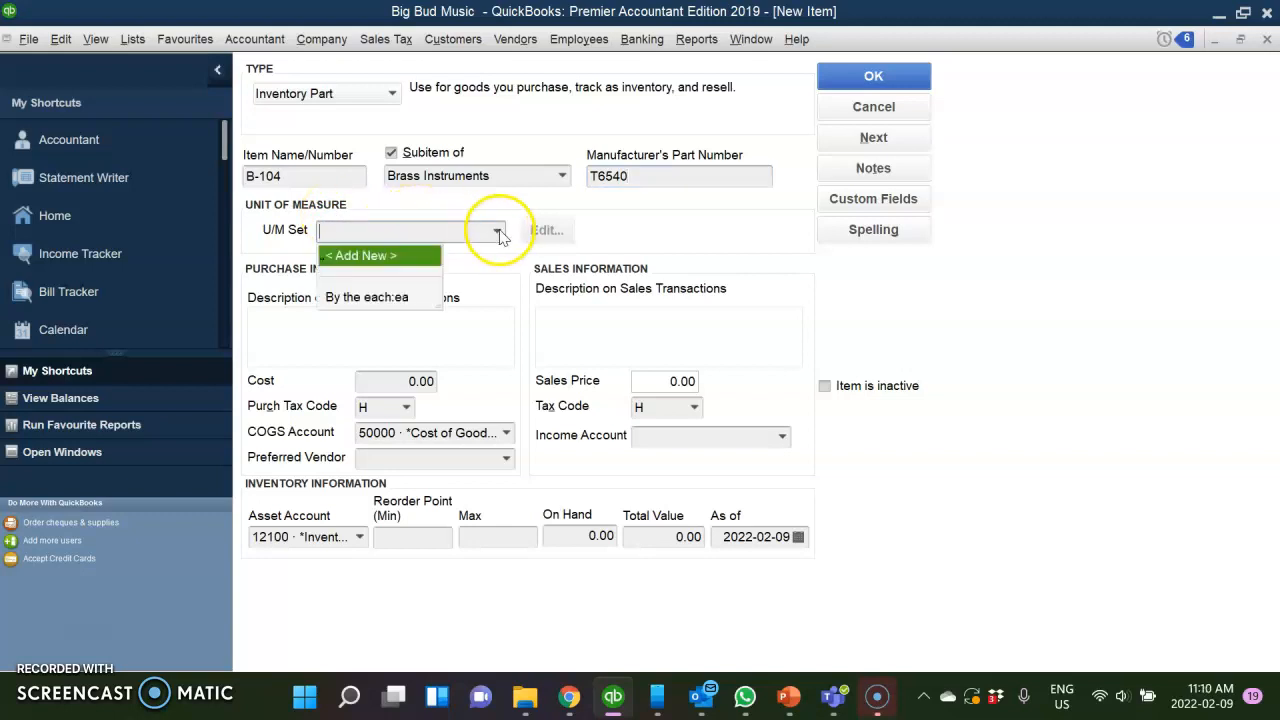
{"action": "left_click", "coordinate": [380, 300]}
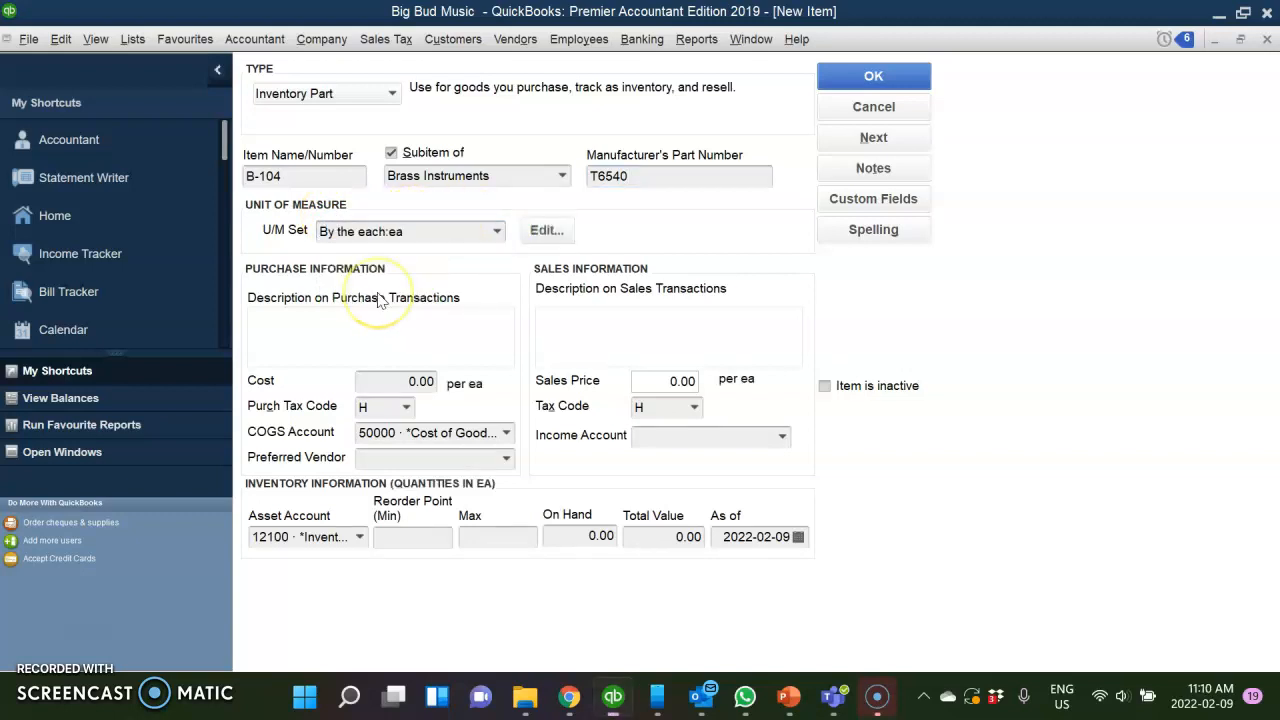
{"action": "left_click", "coordinate": [315, 315]}
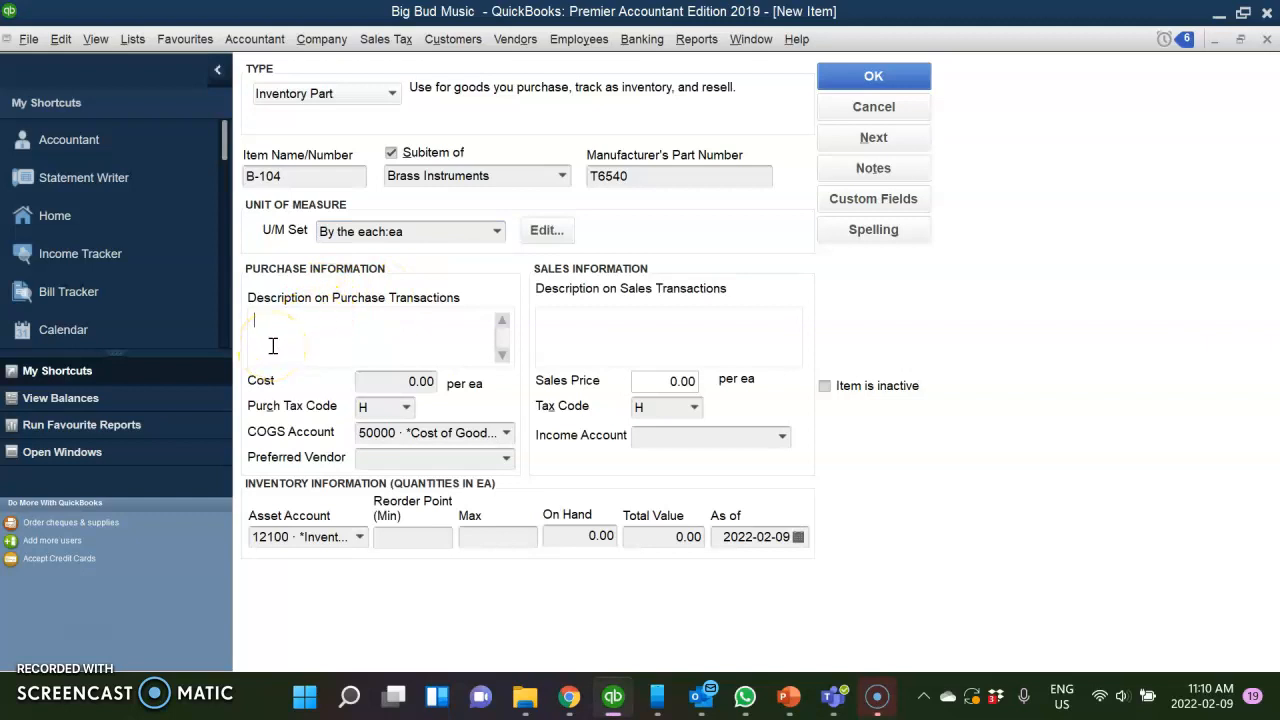
{"action": "type", "text": "Yamaha"}
{"action": "type", "text": "Trombone"}
{"action": "key", "text": "Tab"}
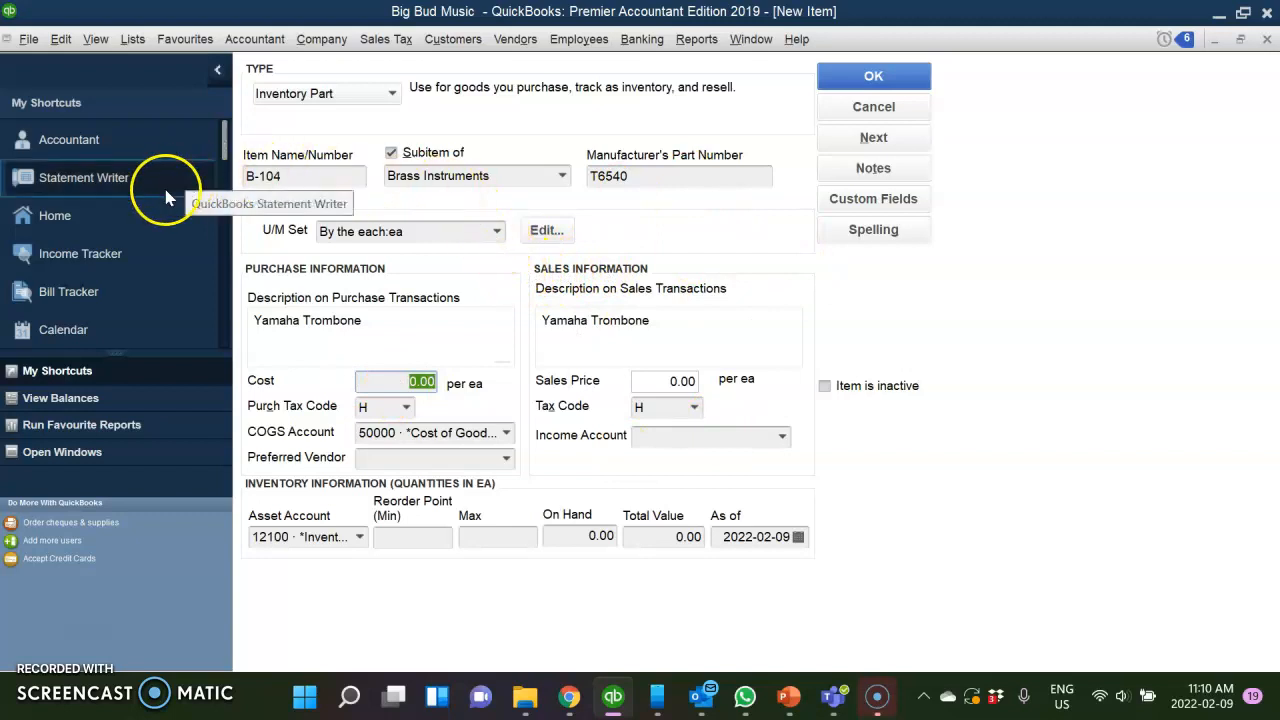
Set the trombone's purchase cost to 950.00 and its sales price to 1,320.00
{"action": "key", "text": "BackSpace"}
{"action": "type", "text": "9"}
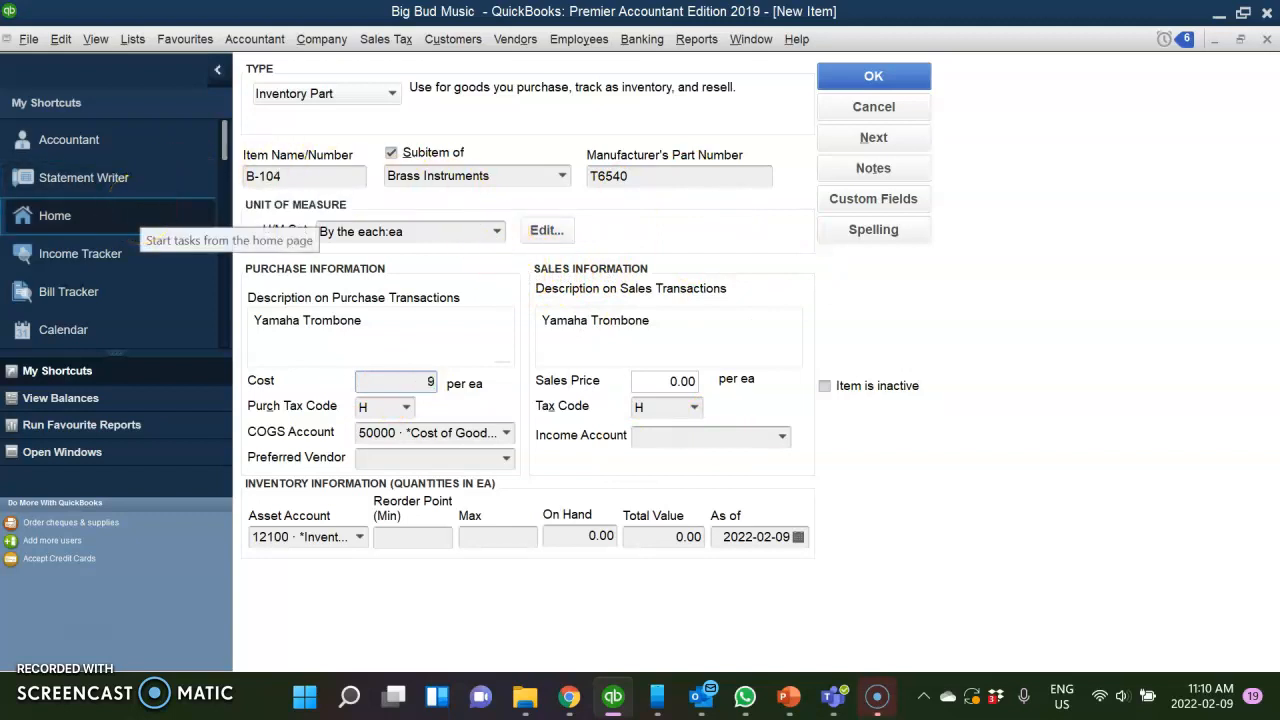
{"action": "type", "text": "50.00"}
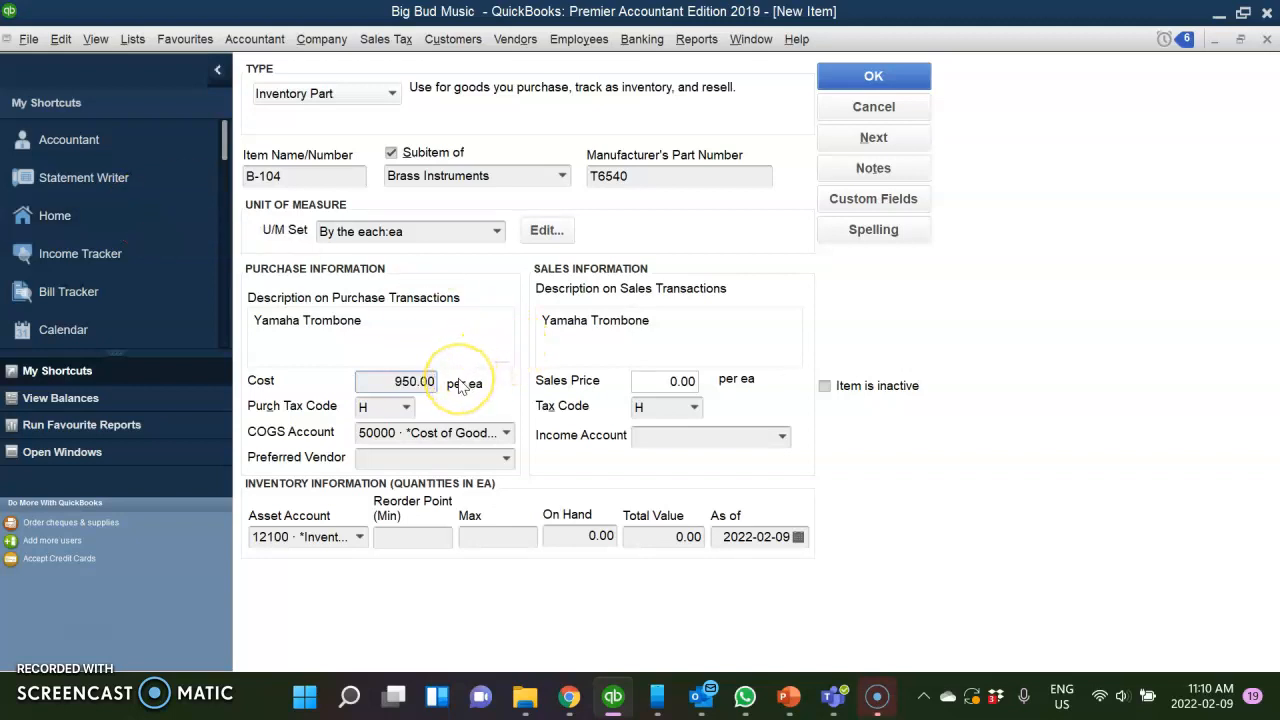
{"action": "left_click", "coordinate": [686, 380]}
{"action": "left_click_drag", "start_coordinate": [684, 380], "coordinate": [655, 380]}
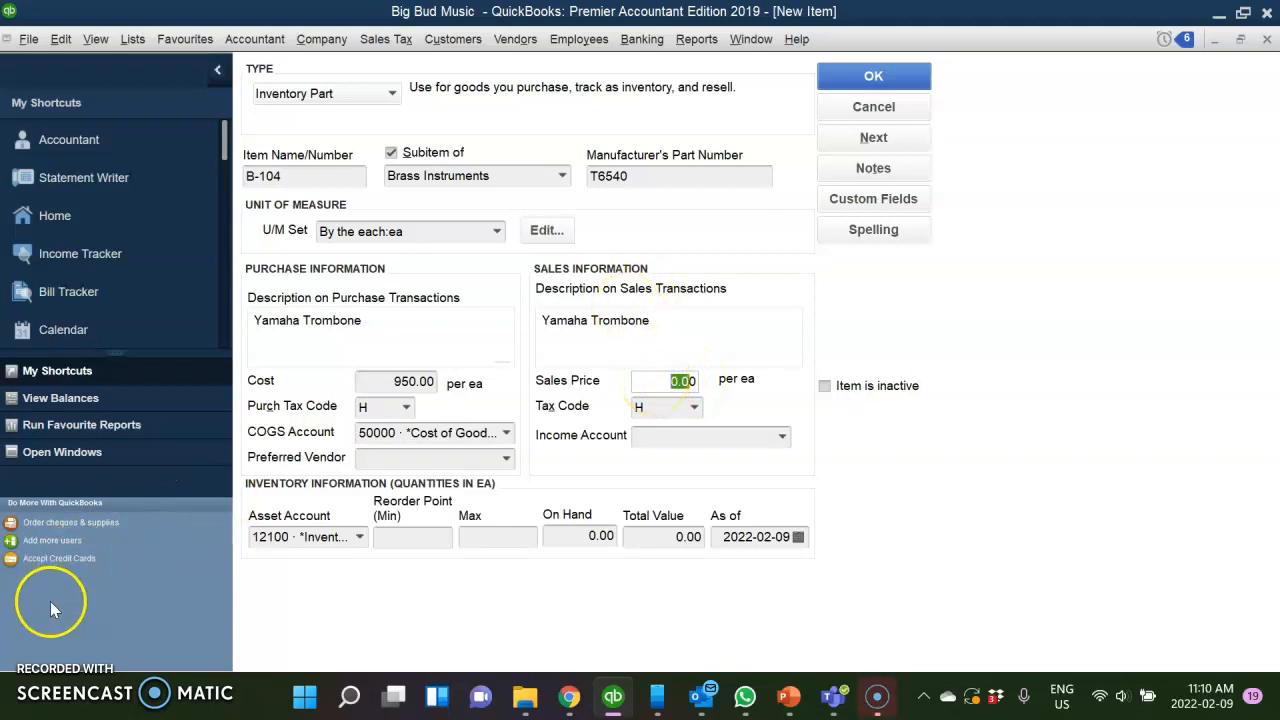
{"action": "left_click", "coordinate": [697, 428]}
{"action": "left_click", "coordinate": [692, 380]}
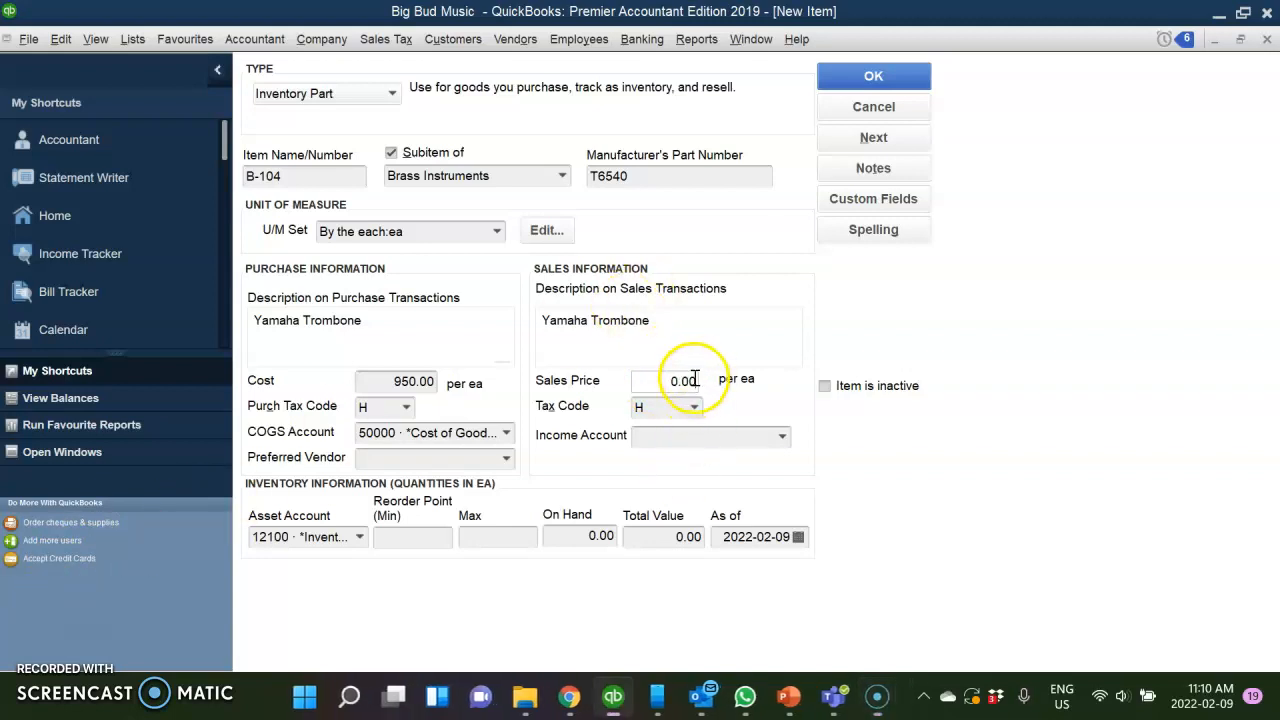
{"action": "key", "text": "BackSpace"}
{"action": "key", "text": "BackSpace"}
{"action": "key", "text": "BackSpace"}
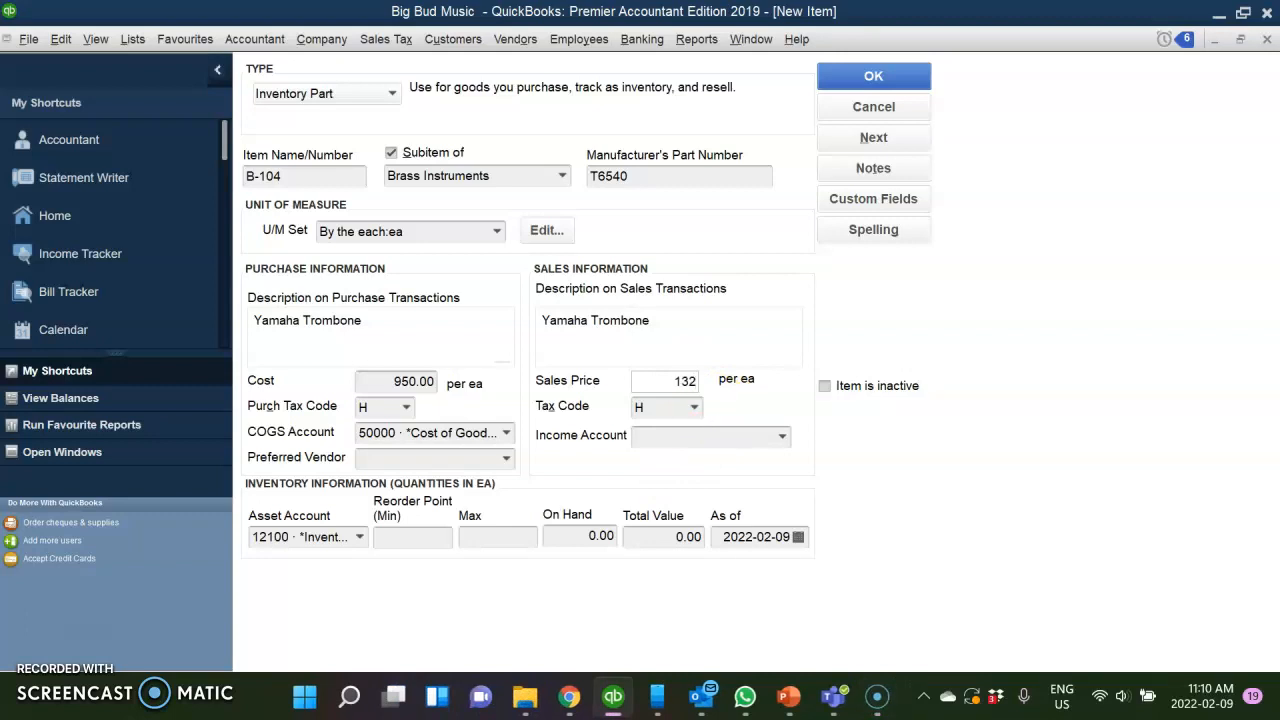
{"action": "type", "text": "1320.00"}
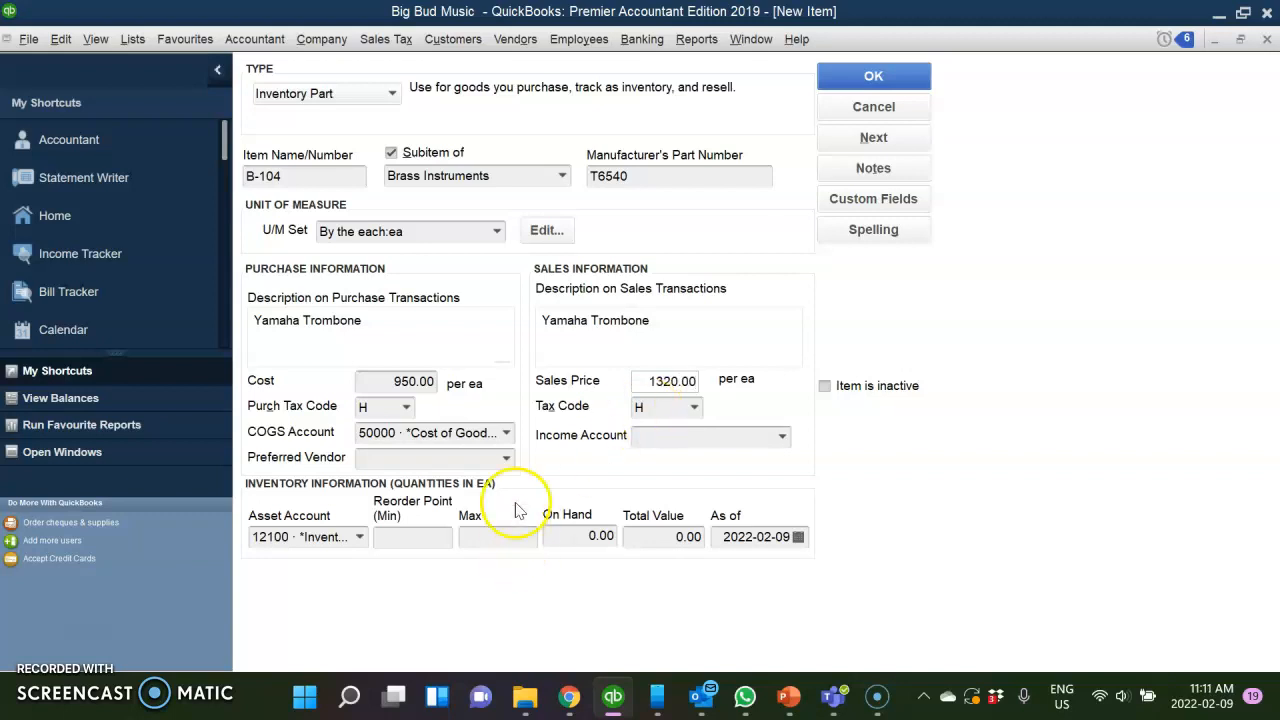
Set the trombone's COGS account to 51000 Cost of Goods Sold and its income account to 46000 Merchandise Sales
{"action": "left_click", "coordinate": [506, 436]}
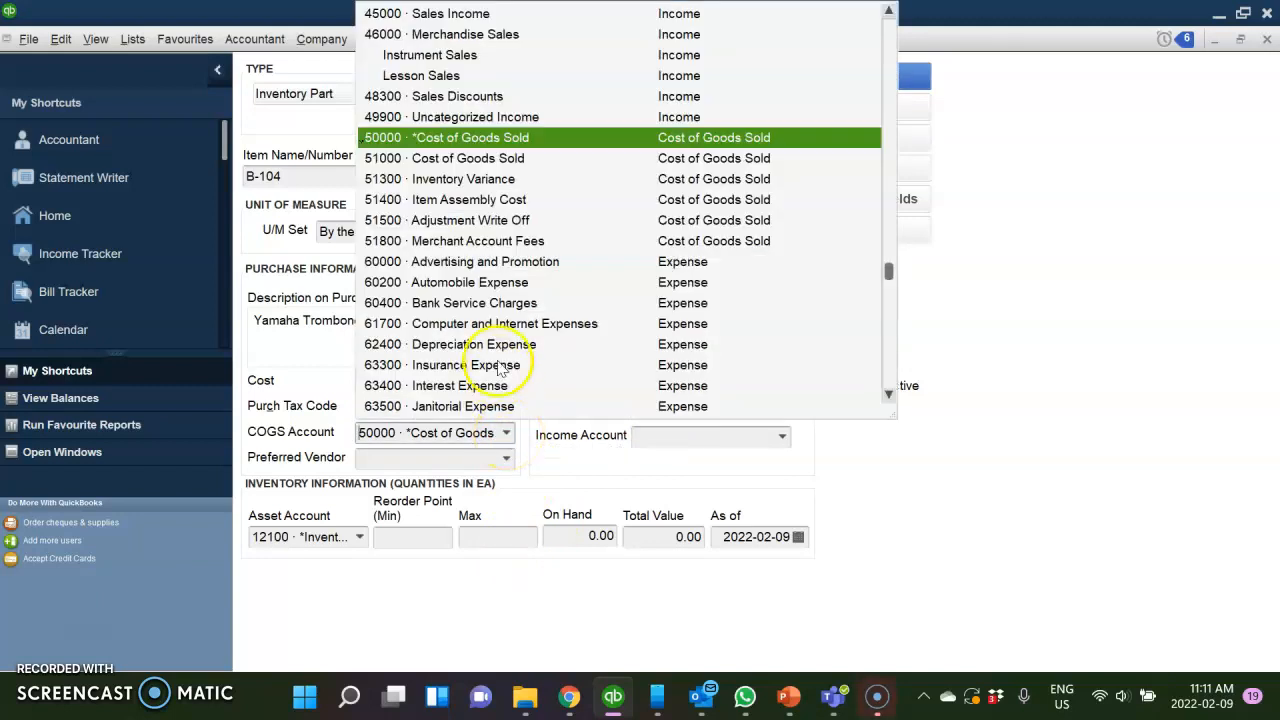
{"action": "left_click", "coordinate": [487, 160]}
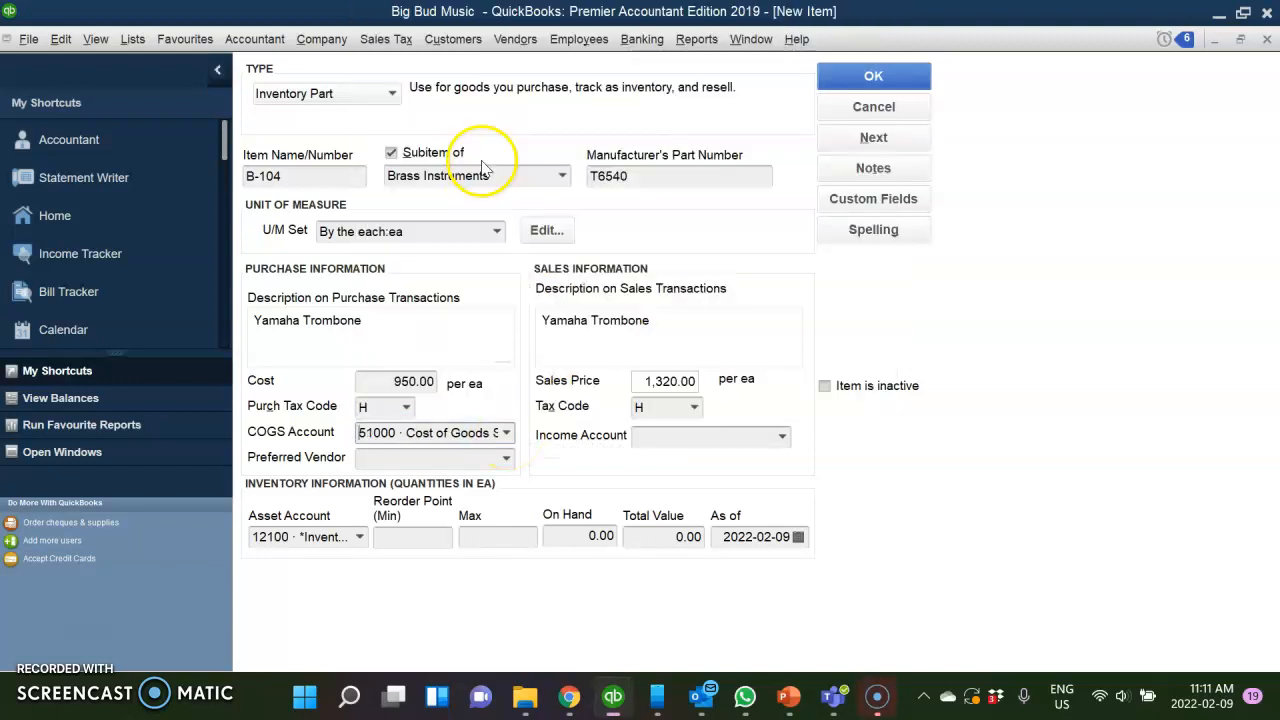
{"action": "left_click", "coordinate": [783, 442]}
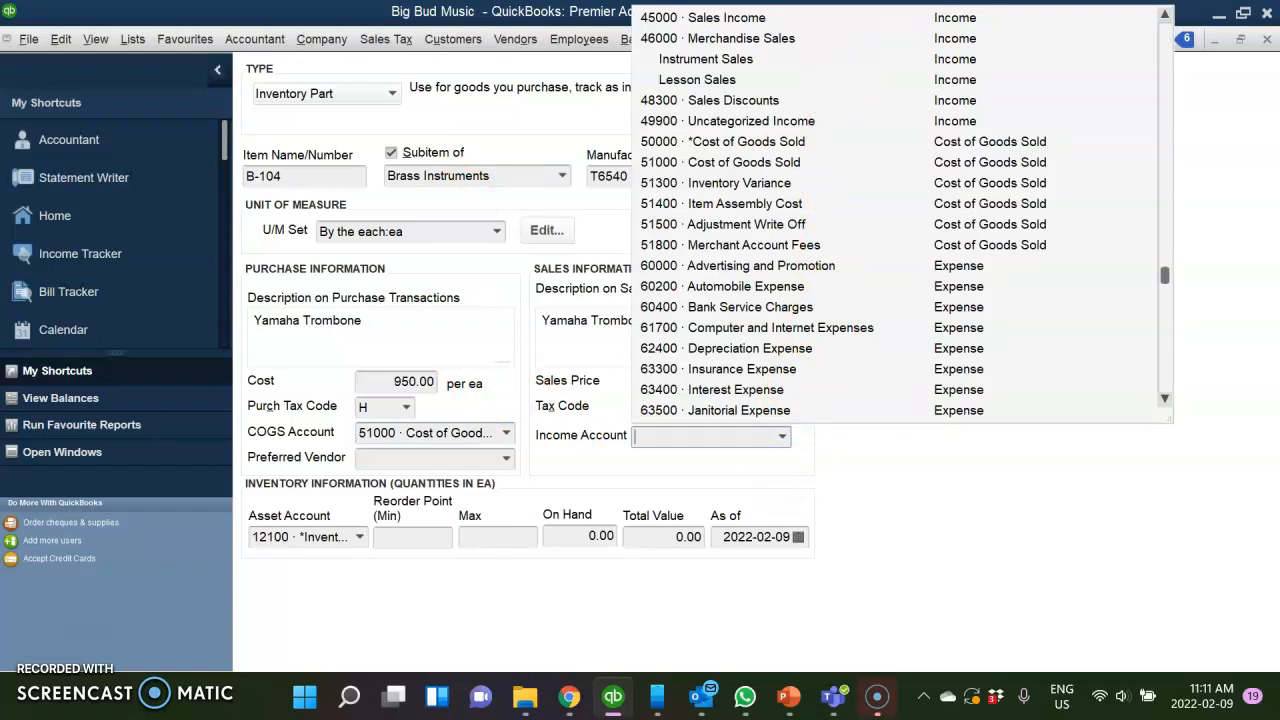
{"action": "left_click", "coordinate": [940, 42]}
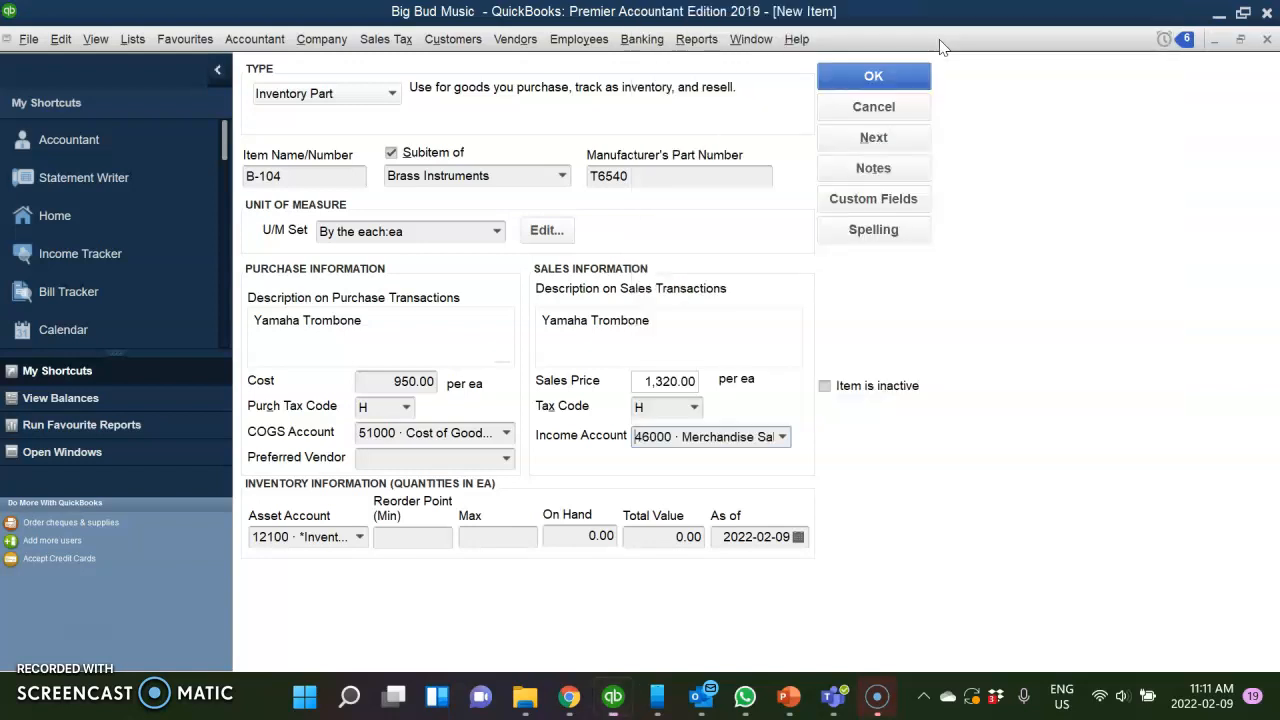
Choose Yamaha Canada as preferred vendor and 12000 Inventory Asset as asset account, and save item B-104
{"action": "left_click", "coordinate": [506, 459]}
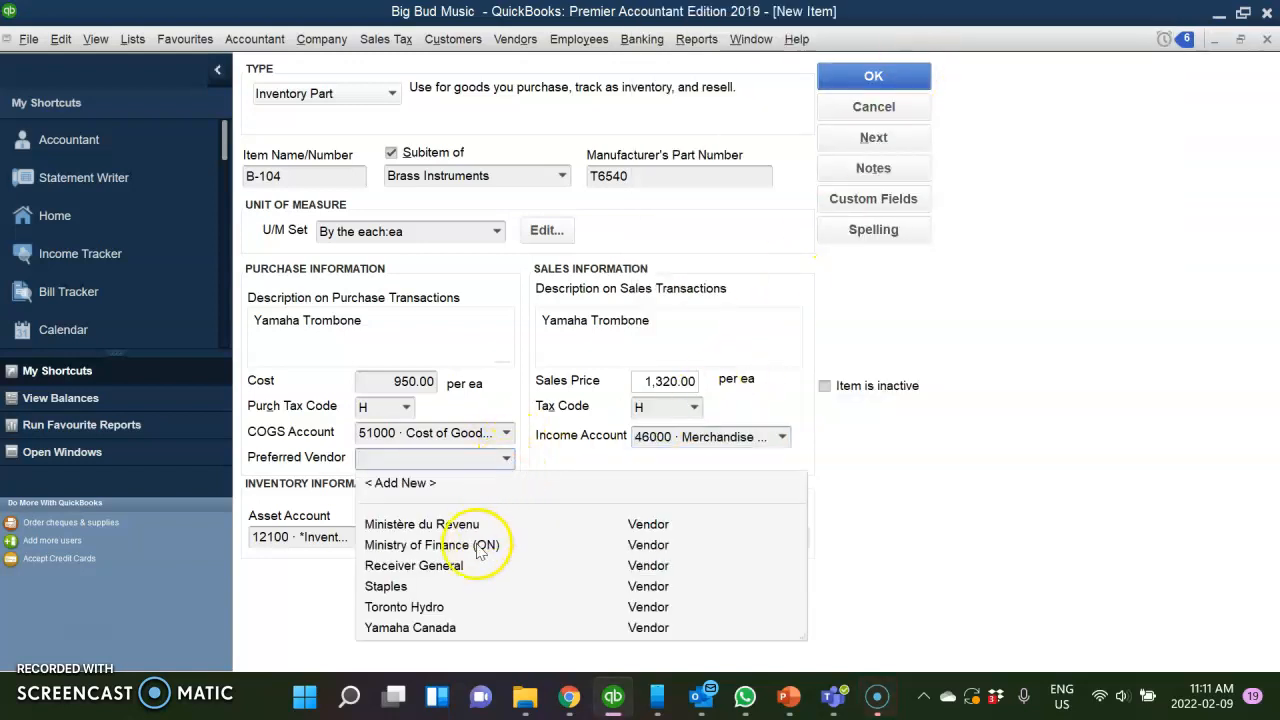
{"action": "left_click", "coordinate": [440, 627]}
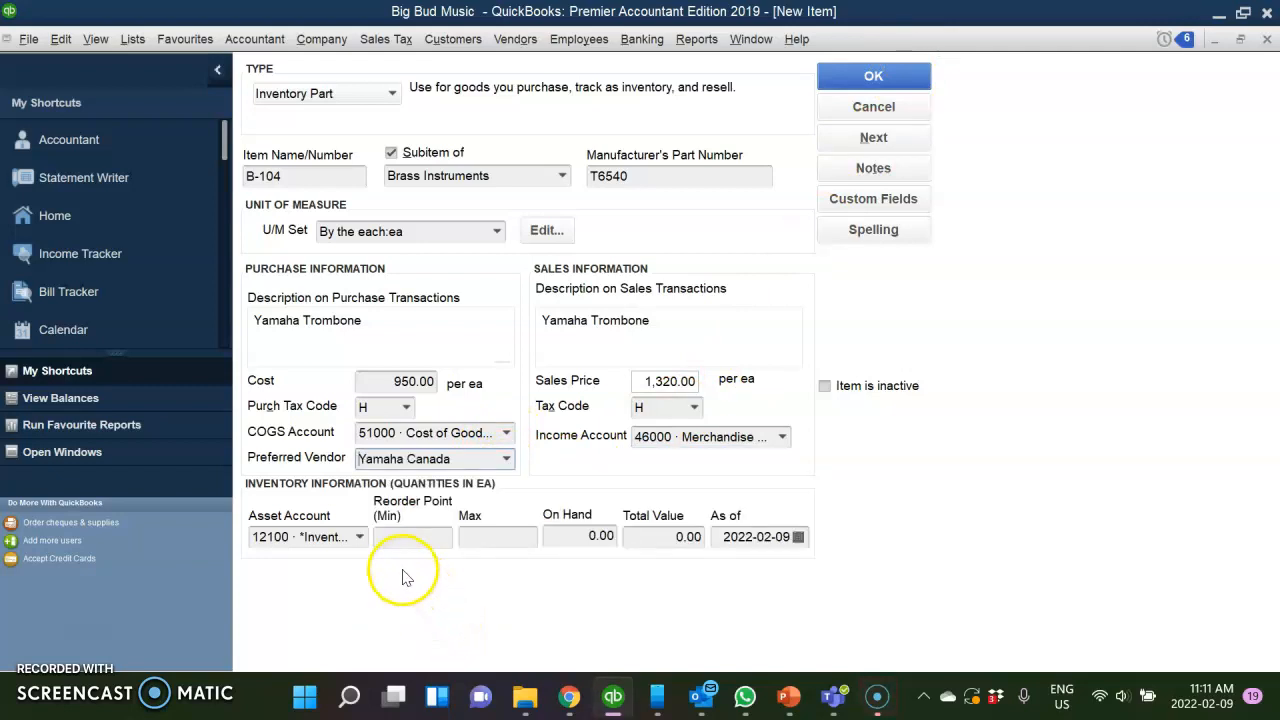
{"action": "left_click", "coordinate": [359, 537]}
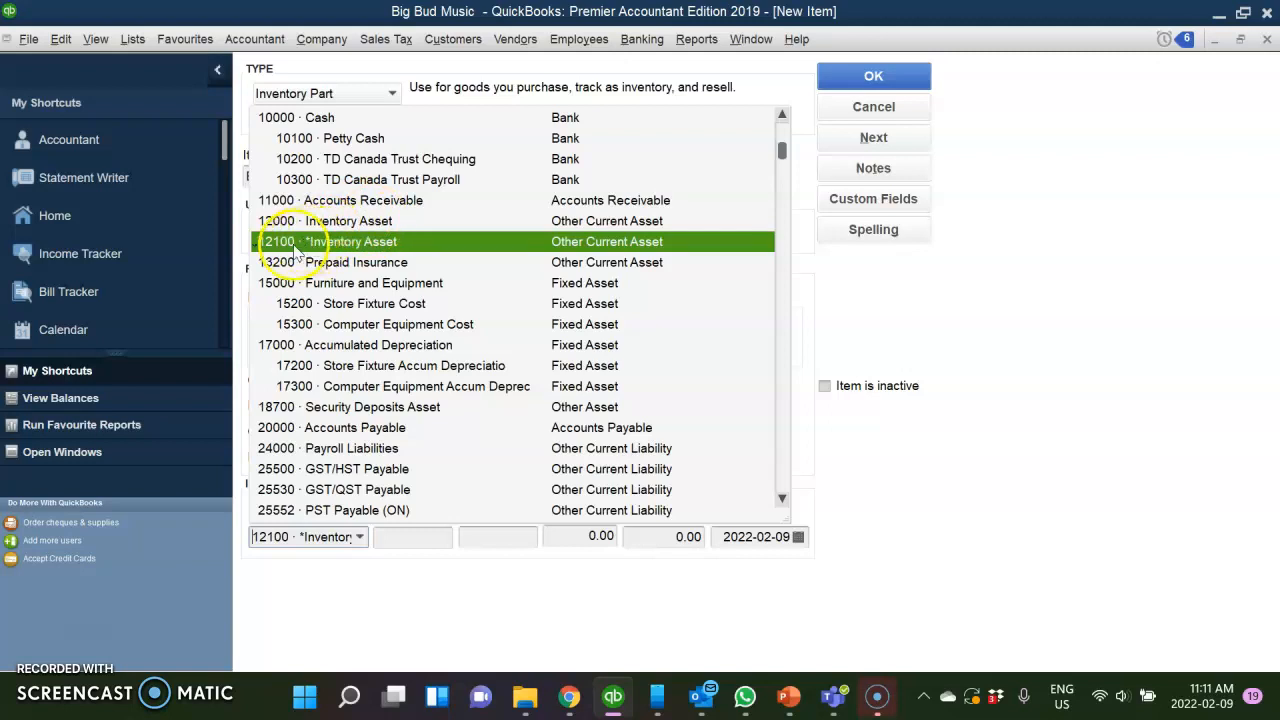
{"action": "left_click", "coordinate": [337, 220]}
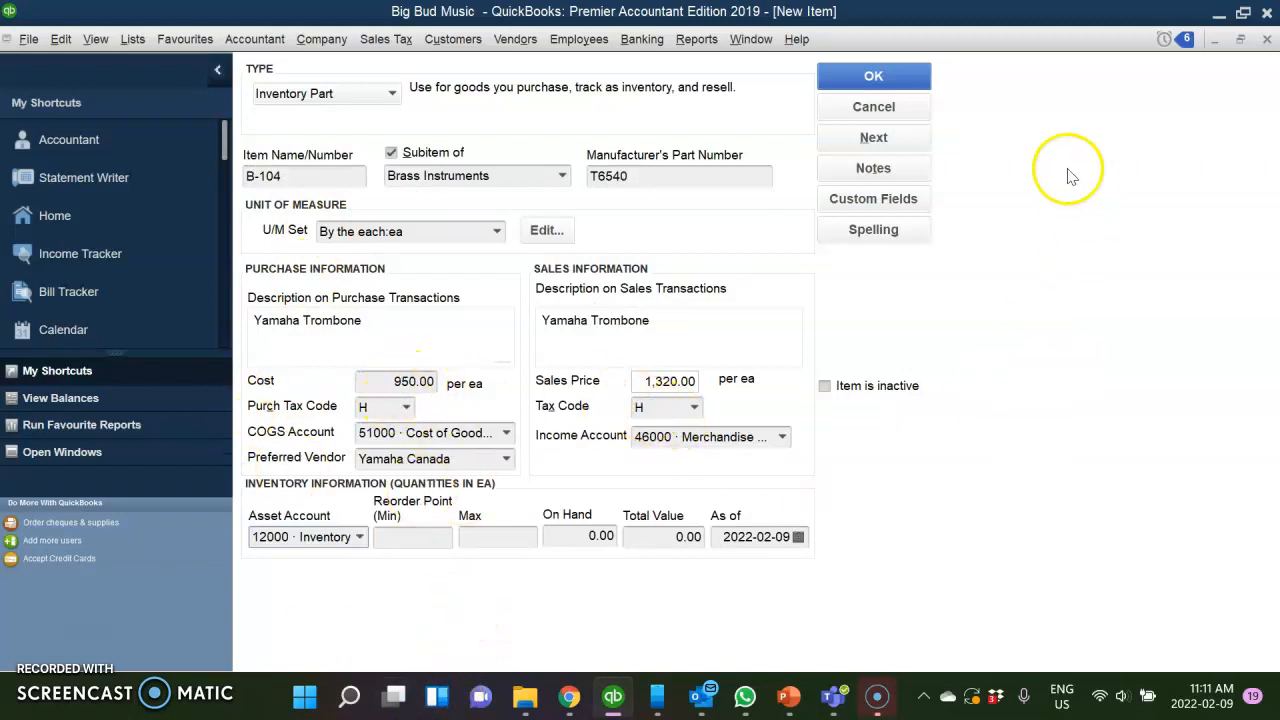
{"action": "left_click", "coordinate": [910, 75]}
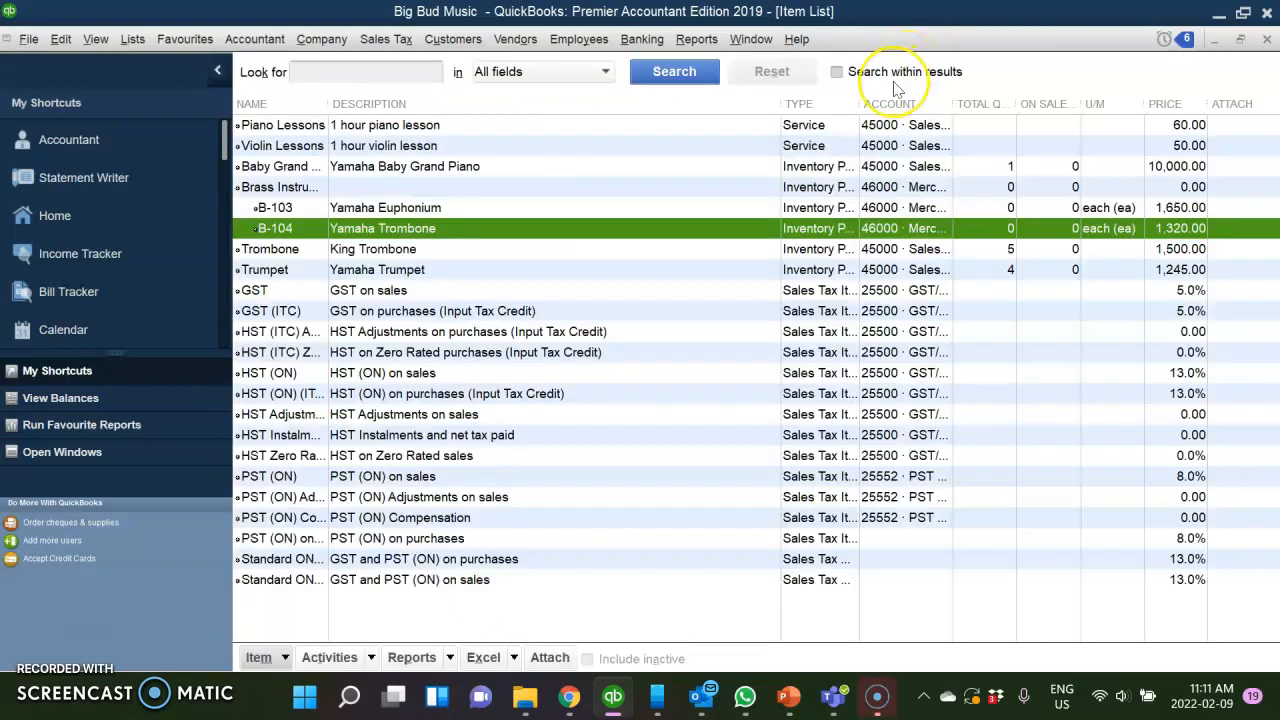